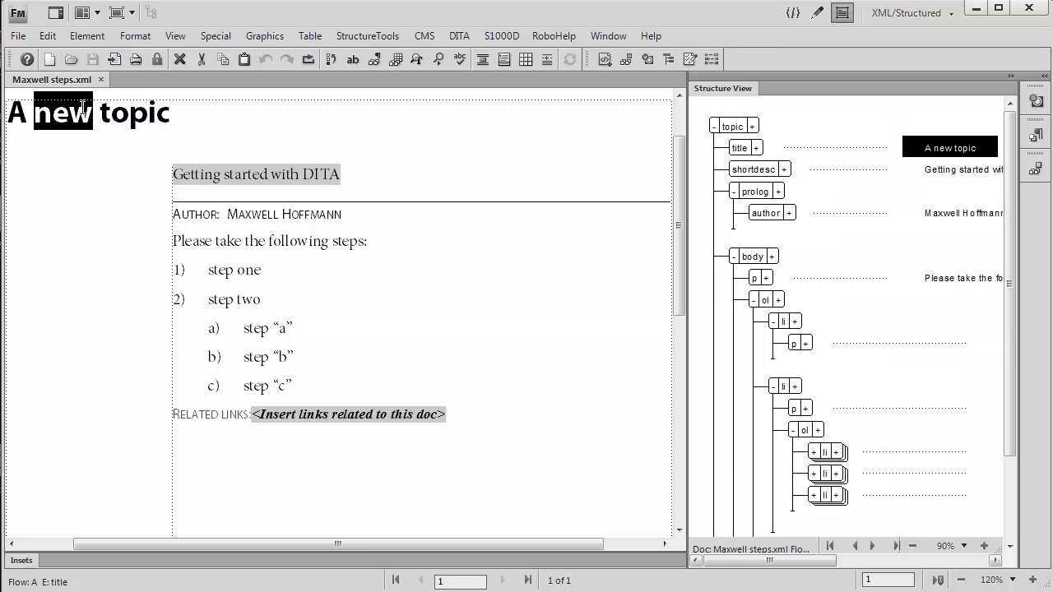
Add a fourth list item after step "c" in the nested ordered list and enter the text step "d"
click(287, 384)
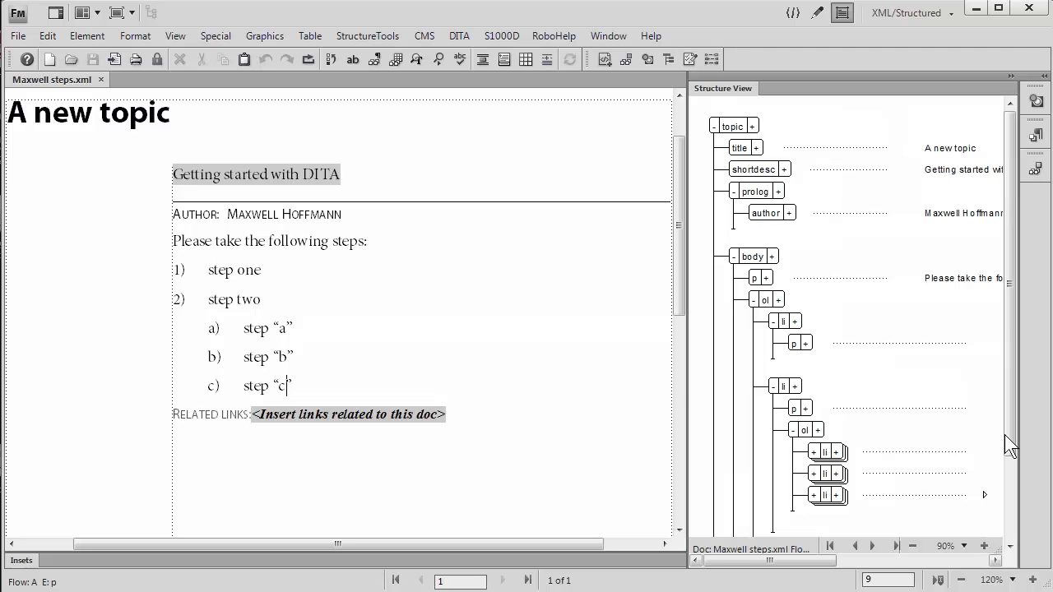
drag(1004, 434, 1004, 475)
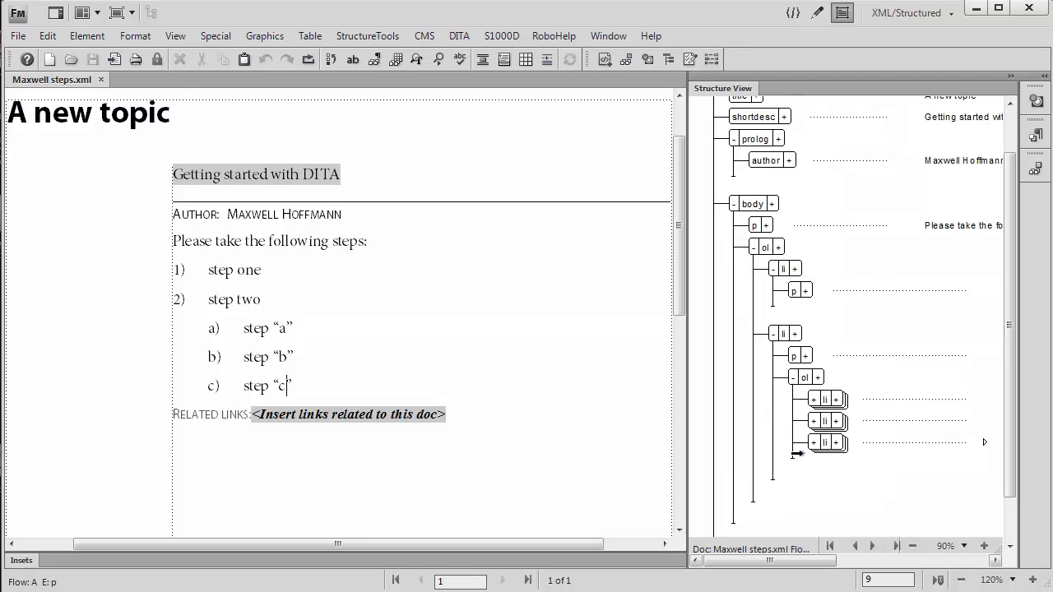
click(800, 452)
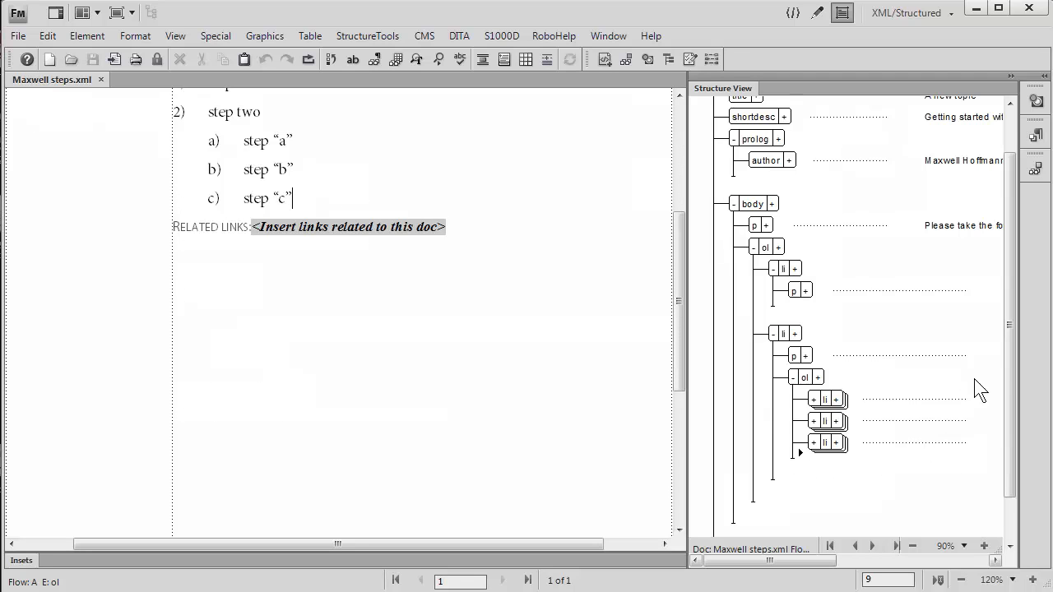
click(1032, 169)
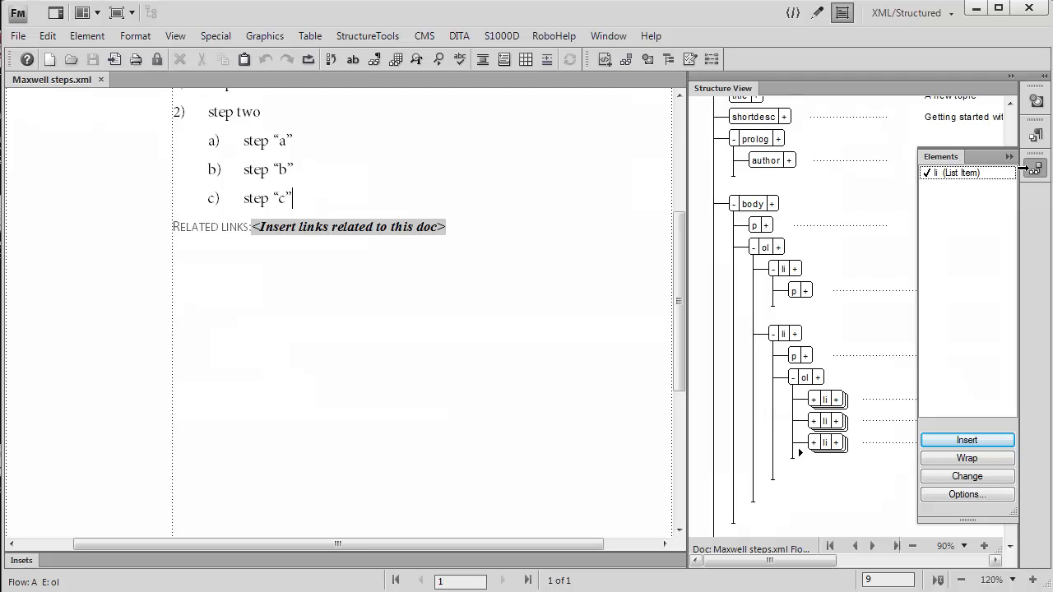
click(796, 453)
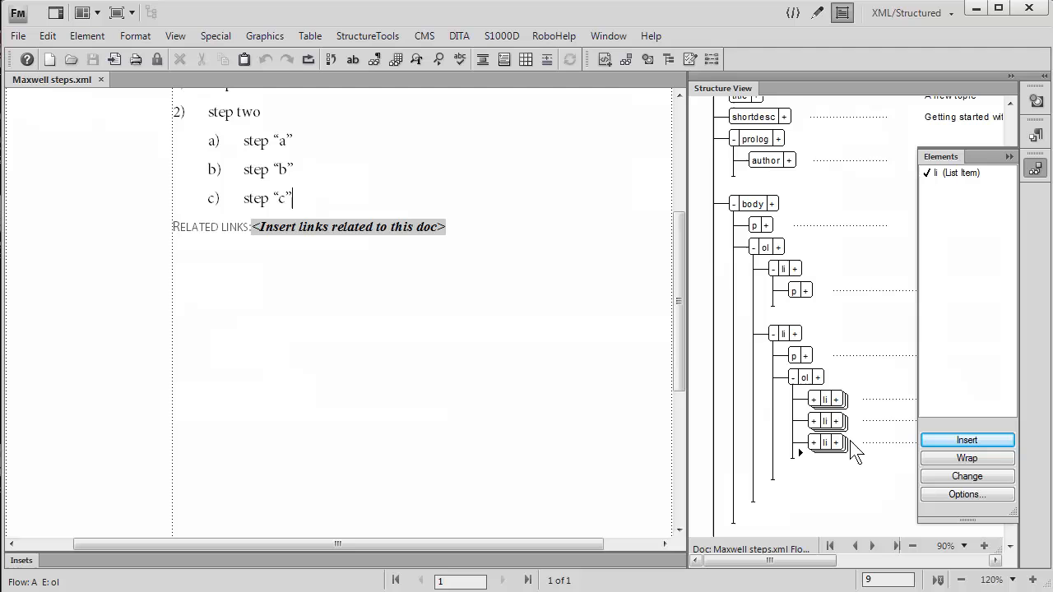
double_click(937, 174)
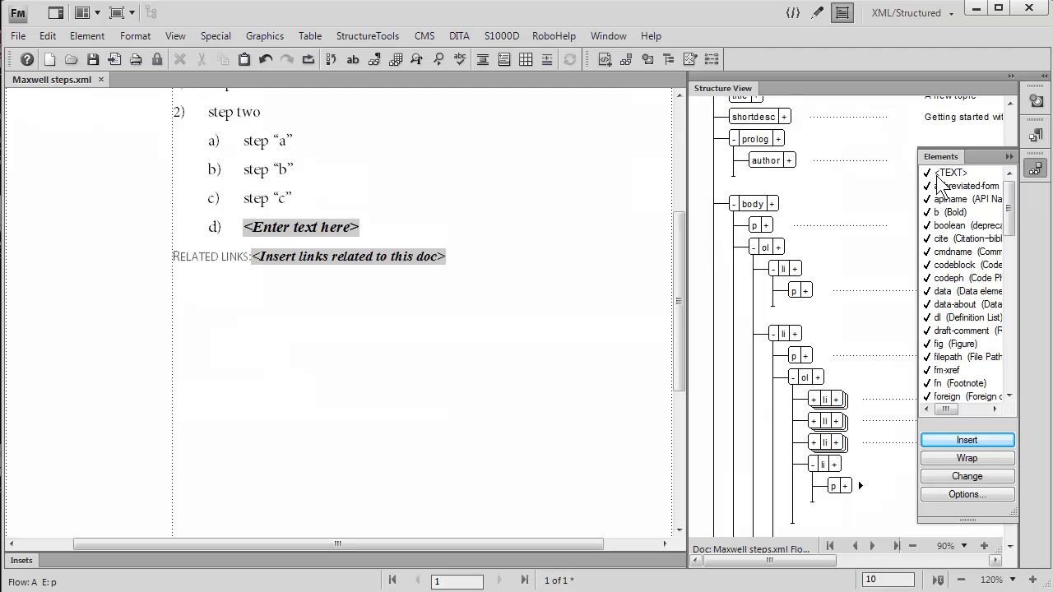
text(st)
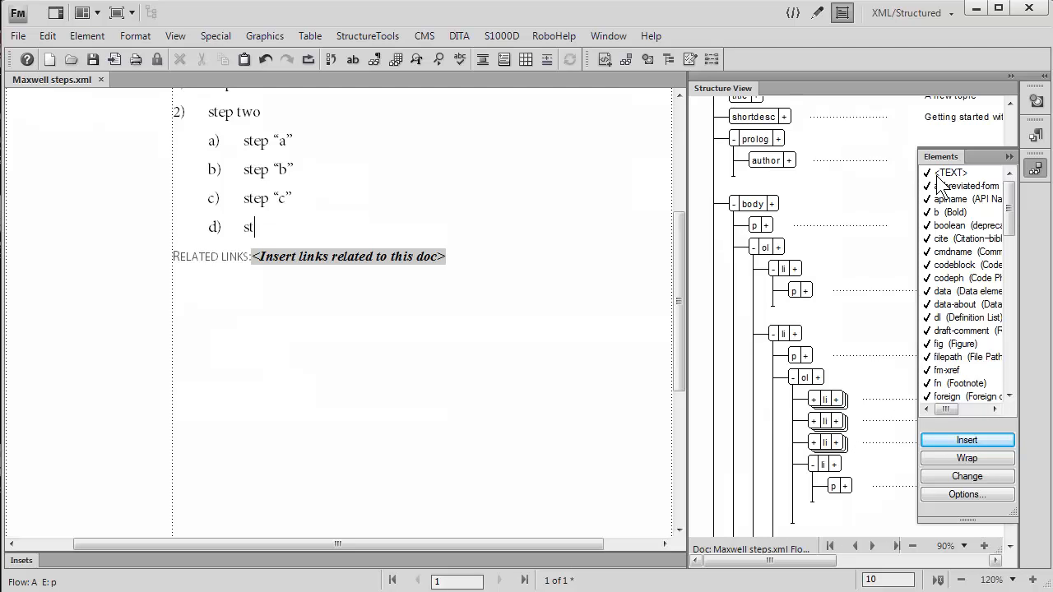
text(ep "d")
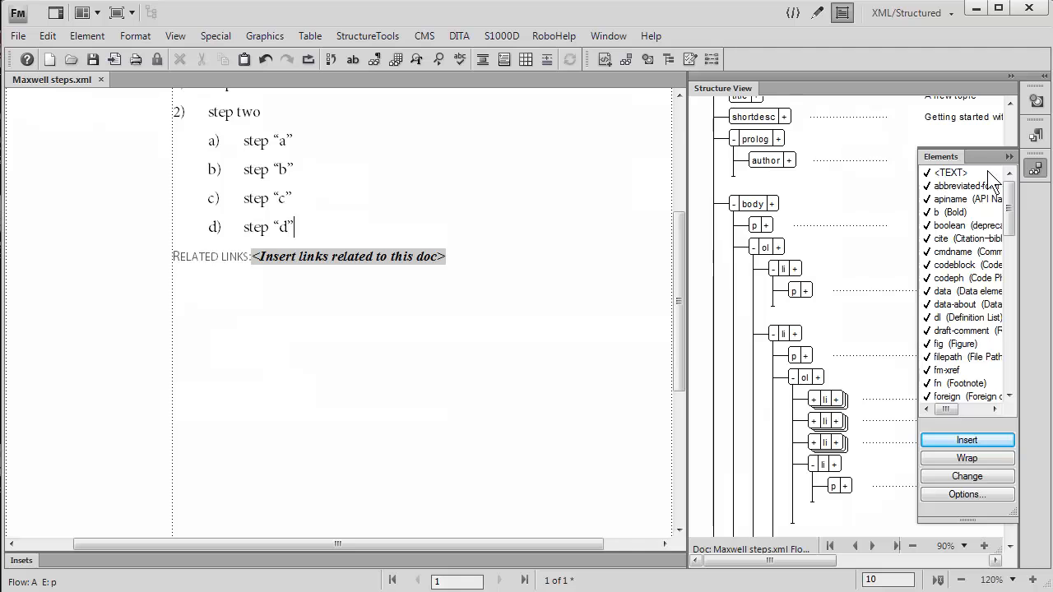
click(1009, 157)
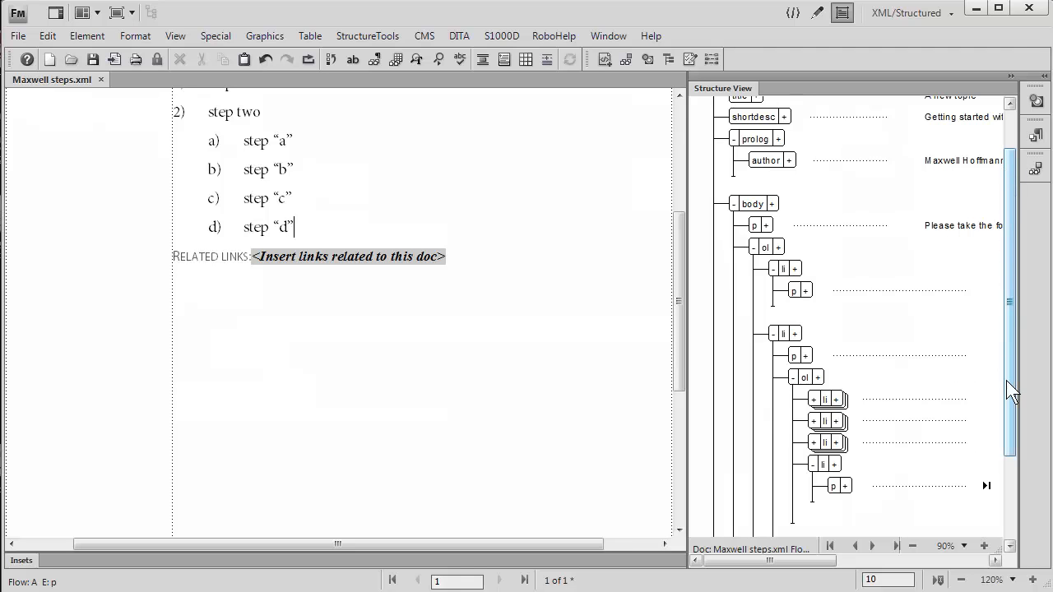
Create a new DITA topic file and enter "Made a custom title" as its title
scroll(1006, 380, up, 2)
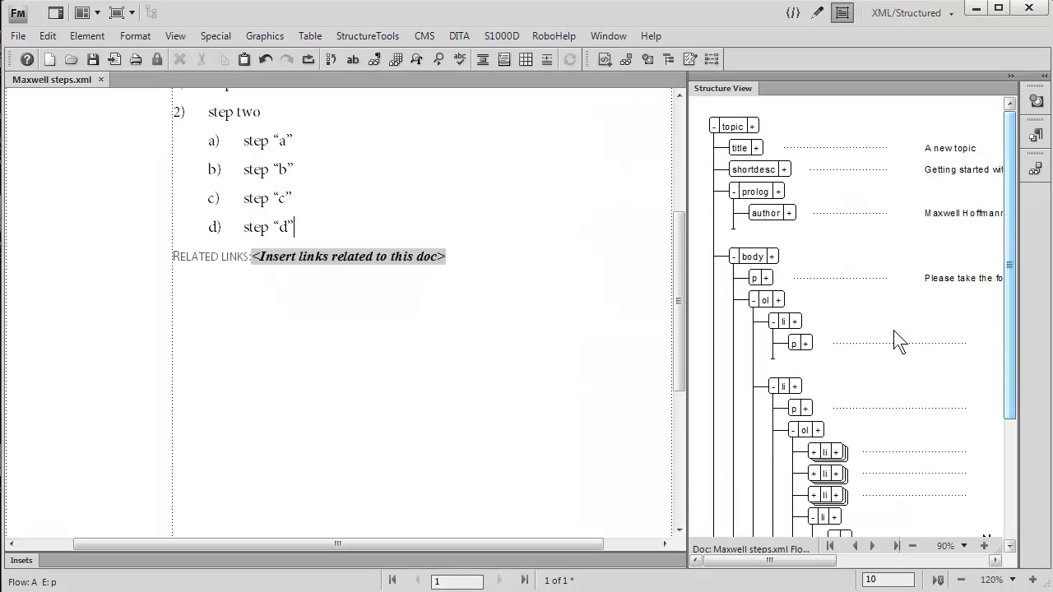
drag(683, 308, 677, 227)
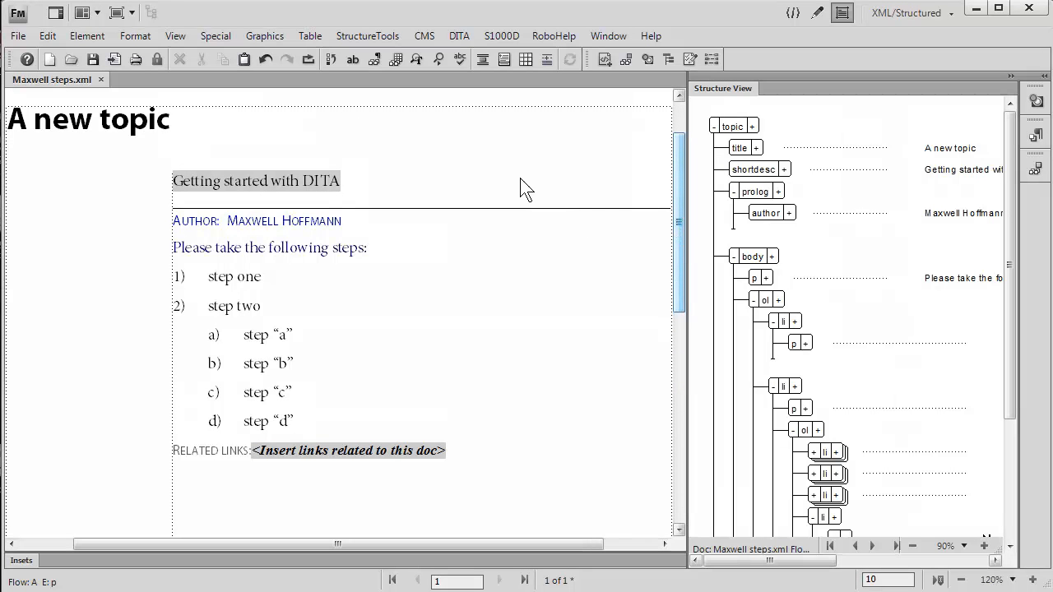
click(471, 38)
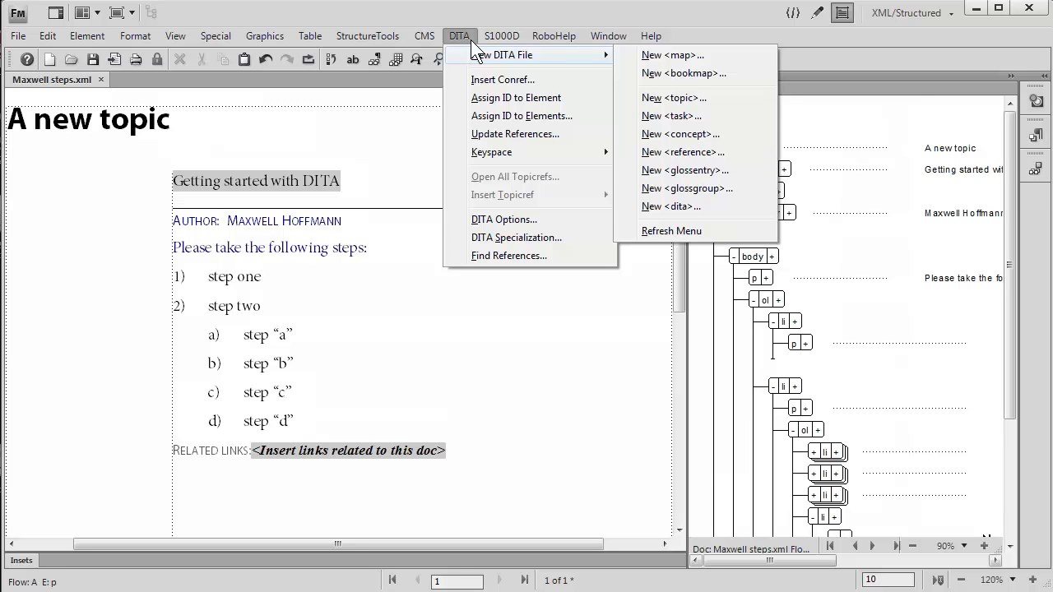
click(647, 98)
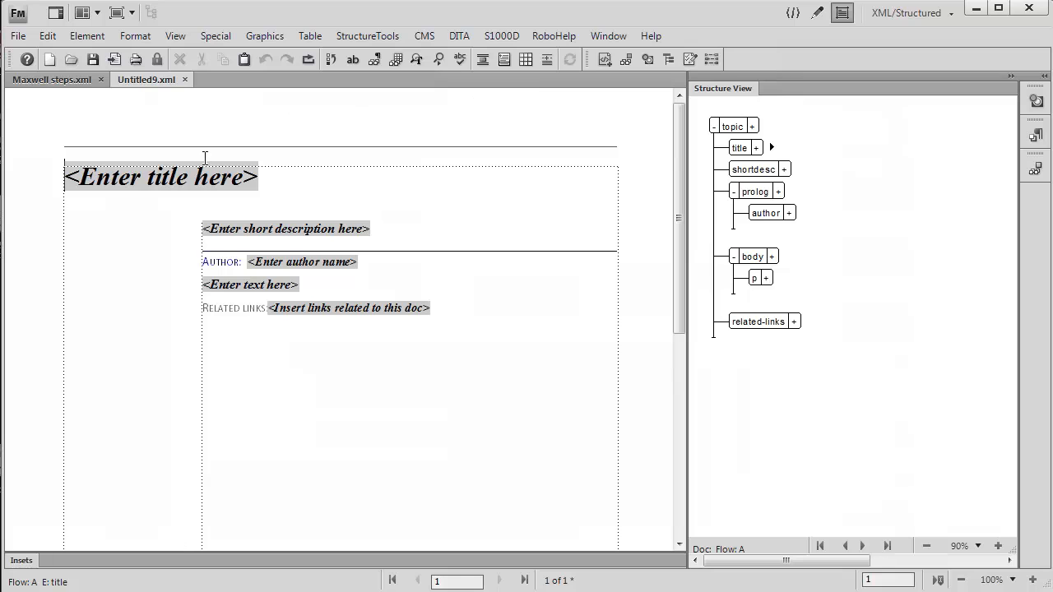
click(194, 182)
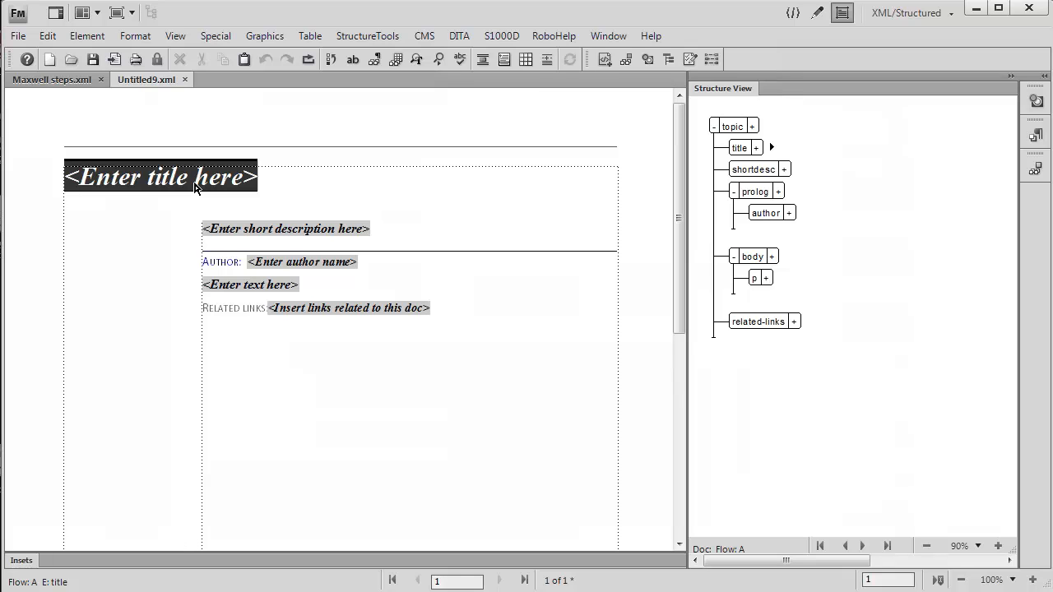
text(Made )
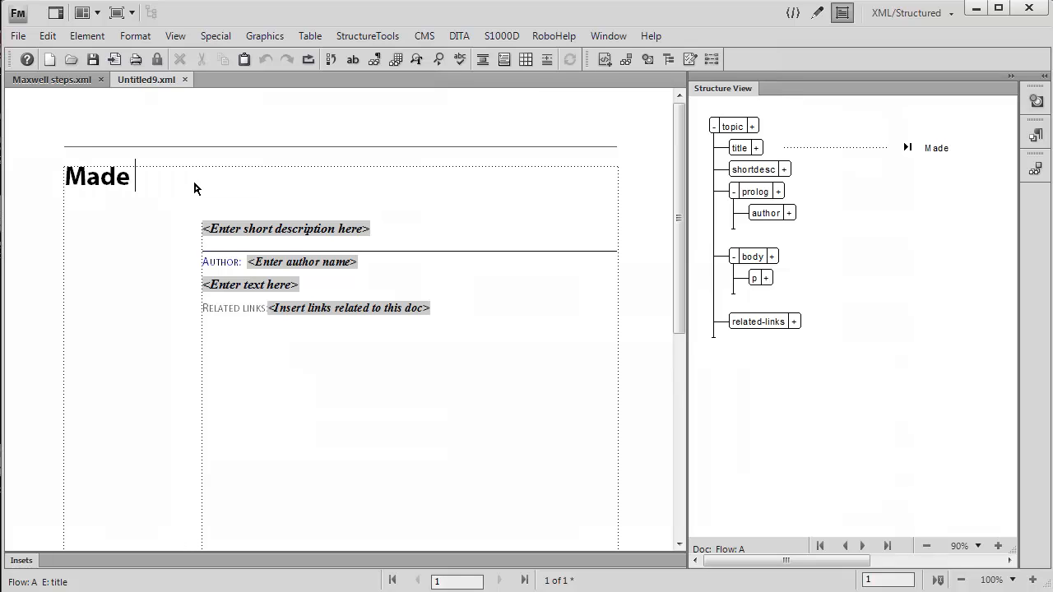
text(a custom title)
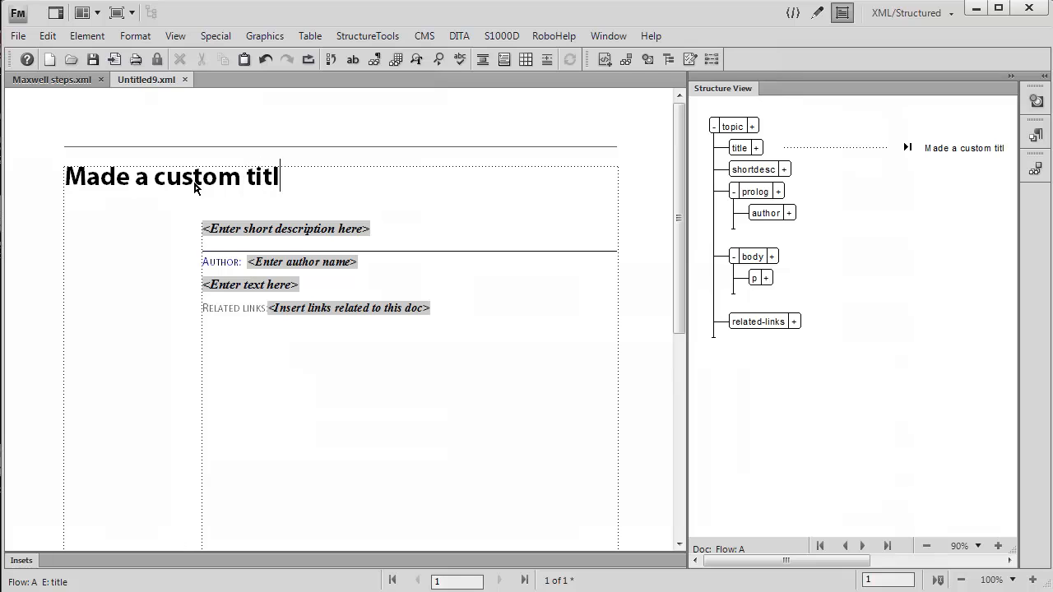
Enter "some sort of intro" as the topic's short description and Ernest Hemingway as the author
click(238, 228)
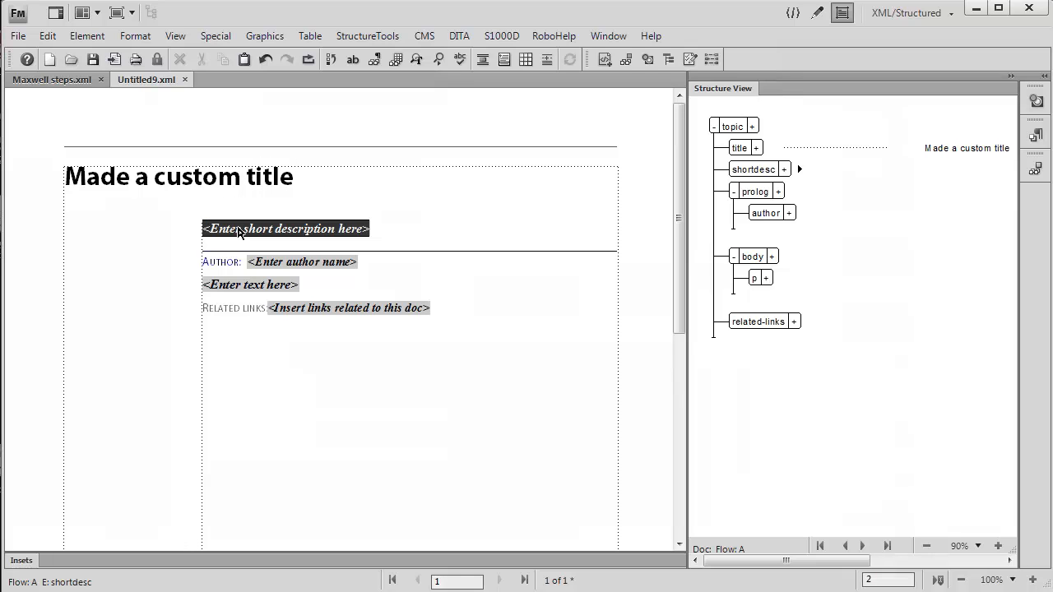
text(some sor)
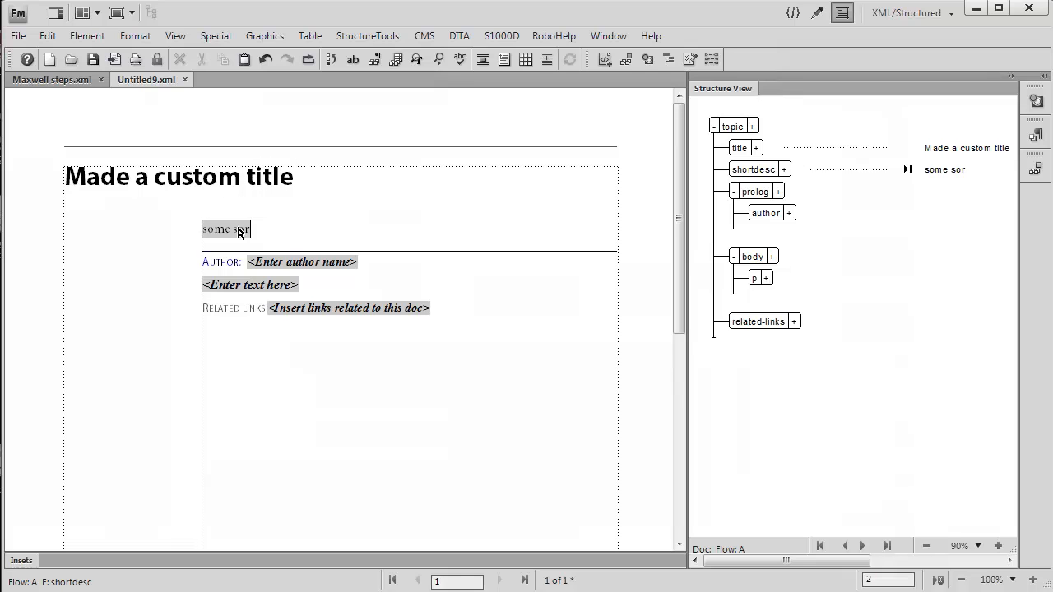
text(t of intro)
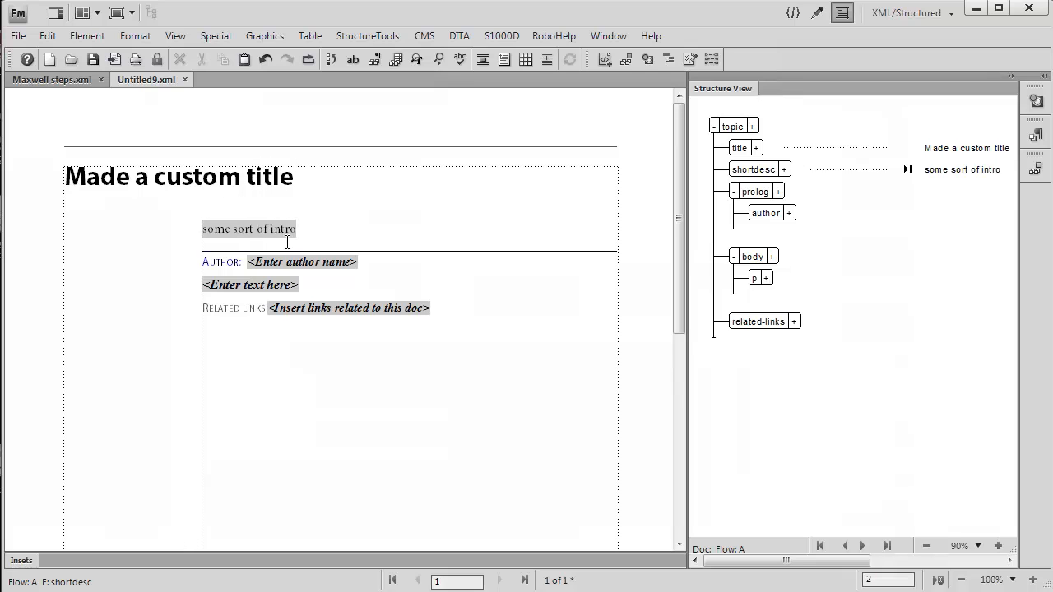
click(294, 261)
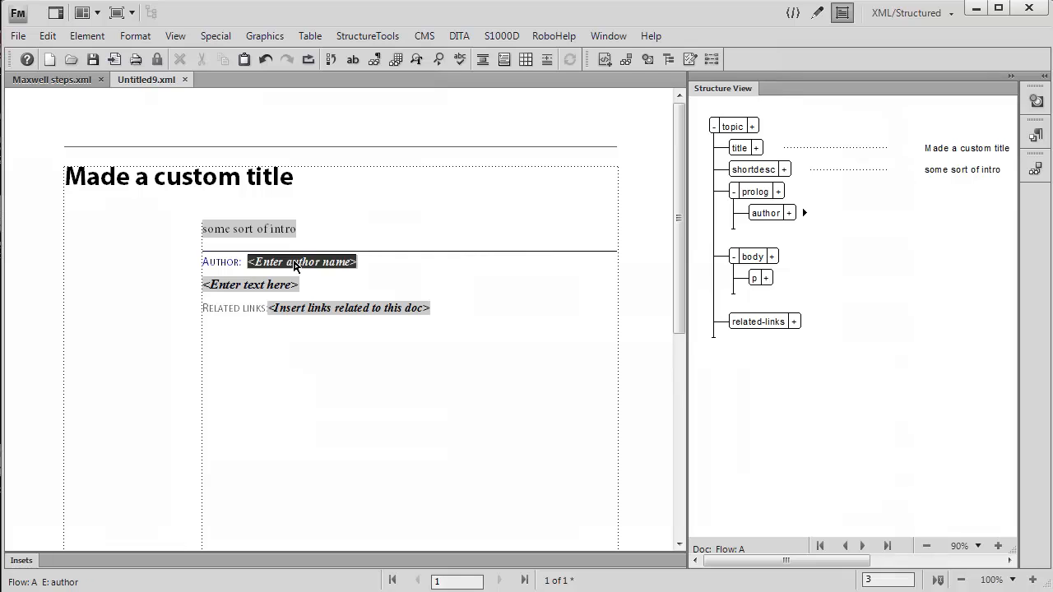
text(Ernest H)
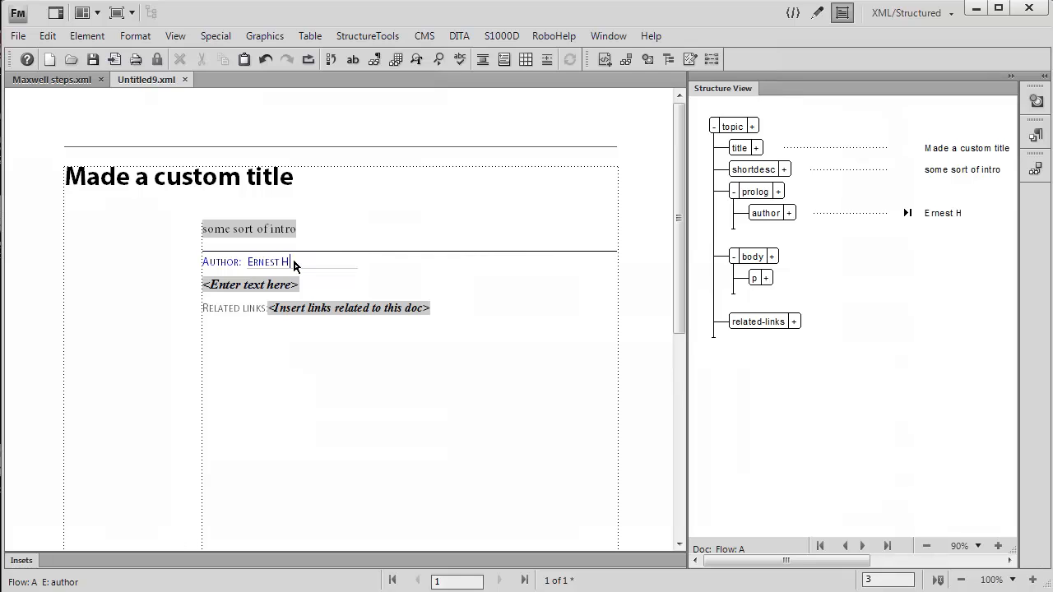
text(emingway)
Replace the body paragraph's placeholder with "do the following steps"
click(249, 282)
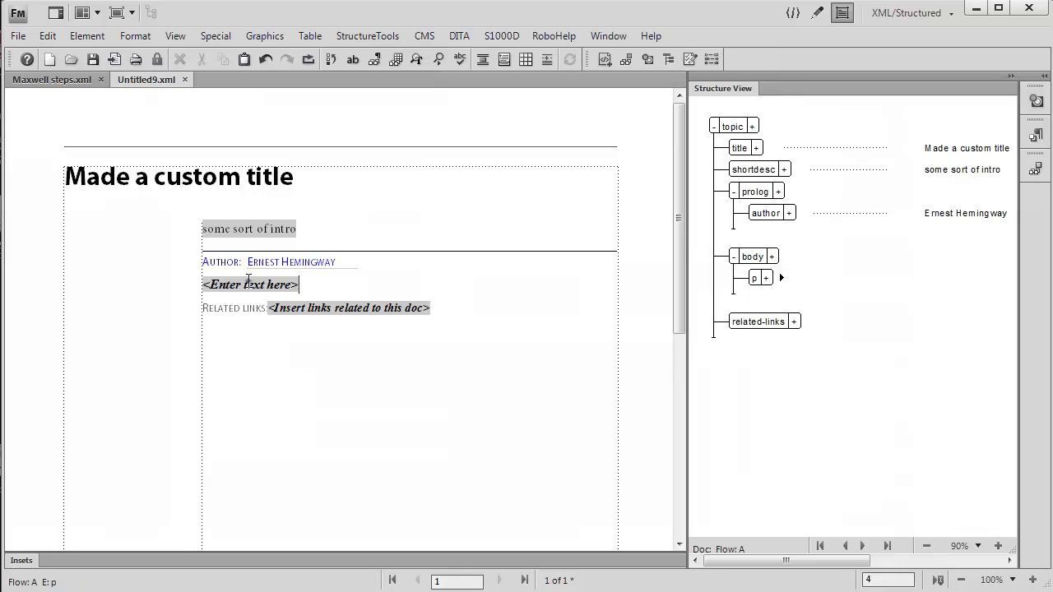
click(248, 283)
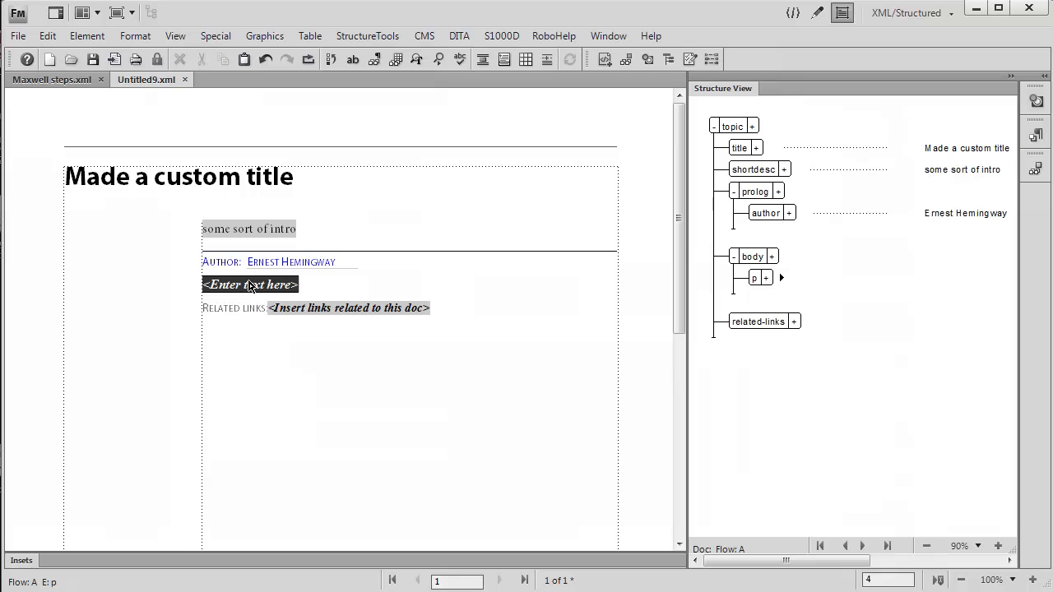
text(do th)
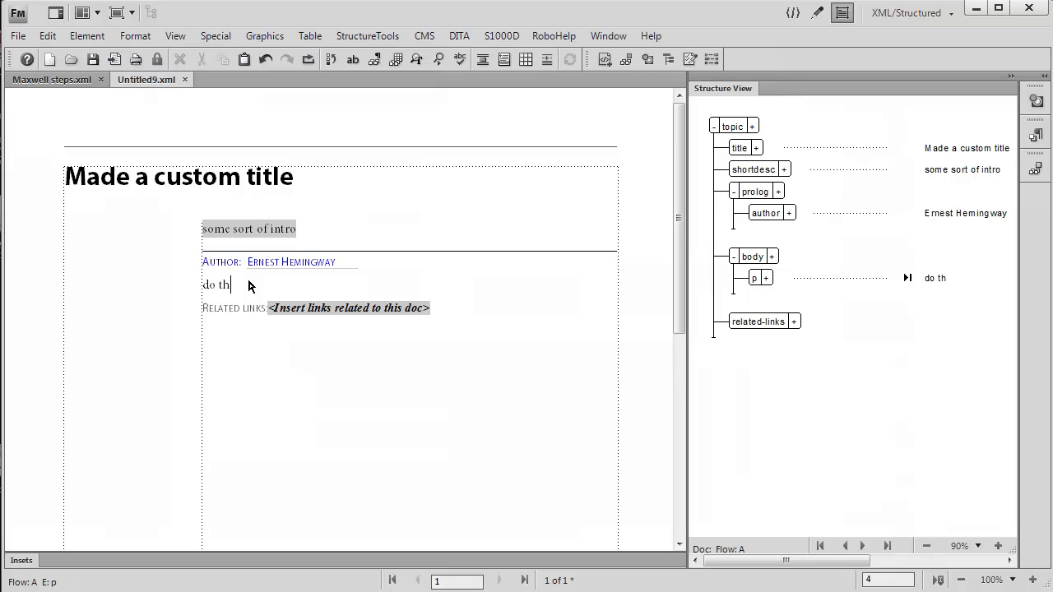
text(e following steps)
Insert an ordered list (ol) after the body paragraph and enter "step one" as its first item
click(742, 286)
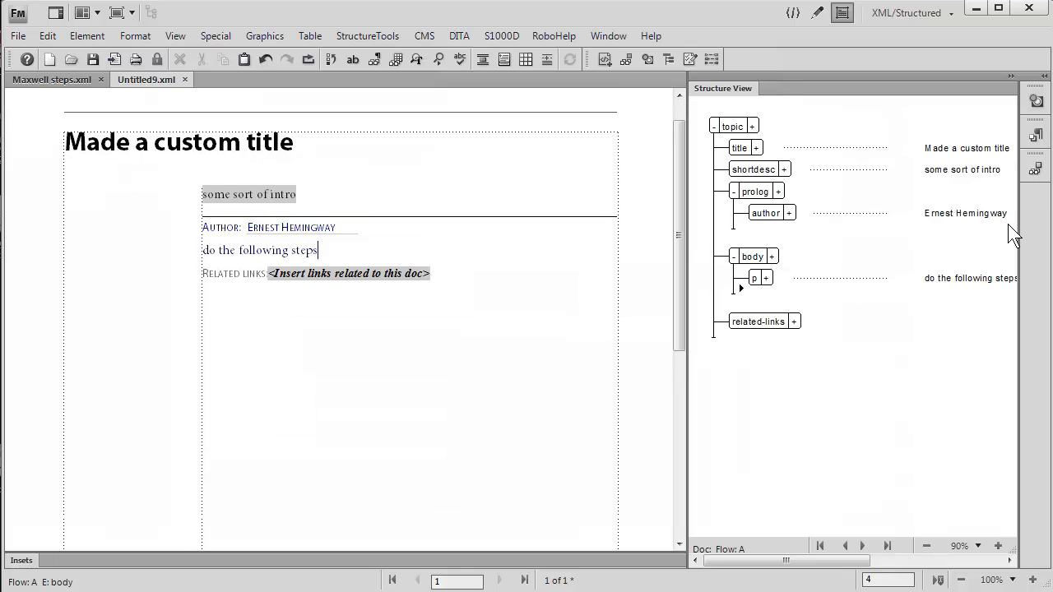
click(1034, 169)
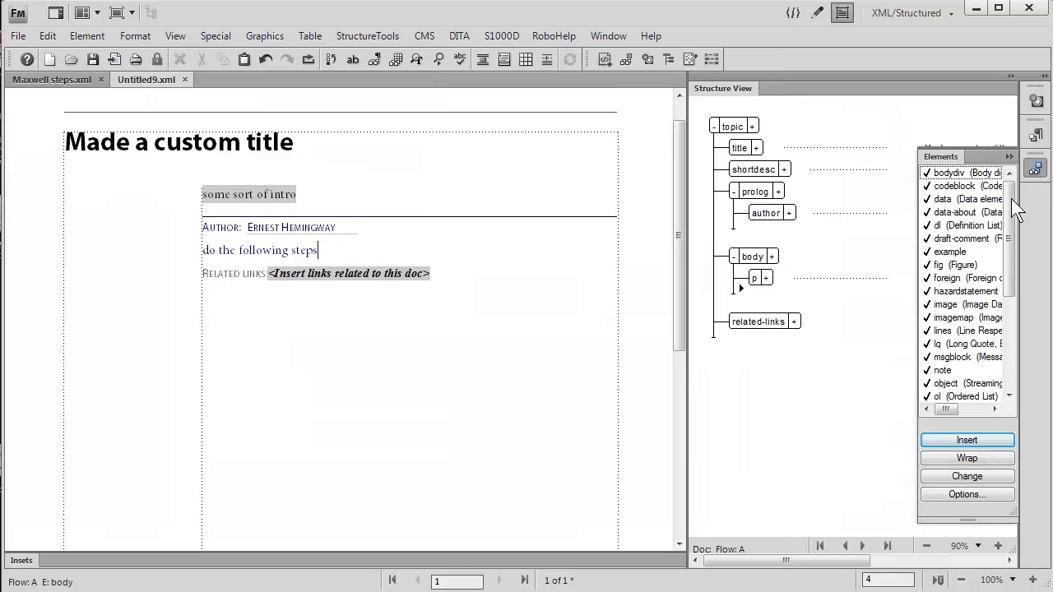
drag(1013, 241, 1013, 392)
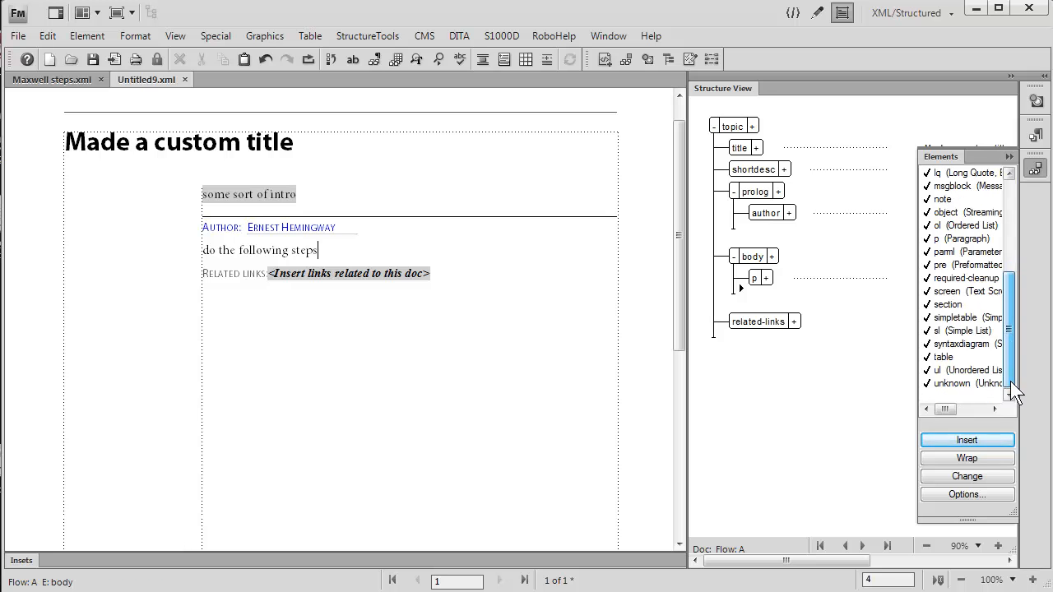
double_click(964, 226)
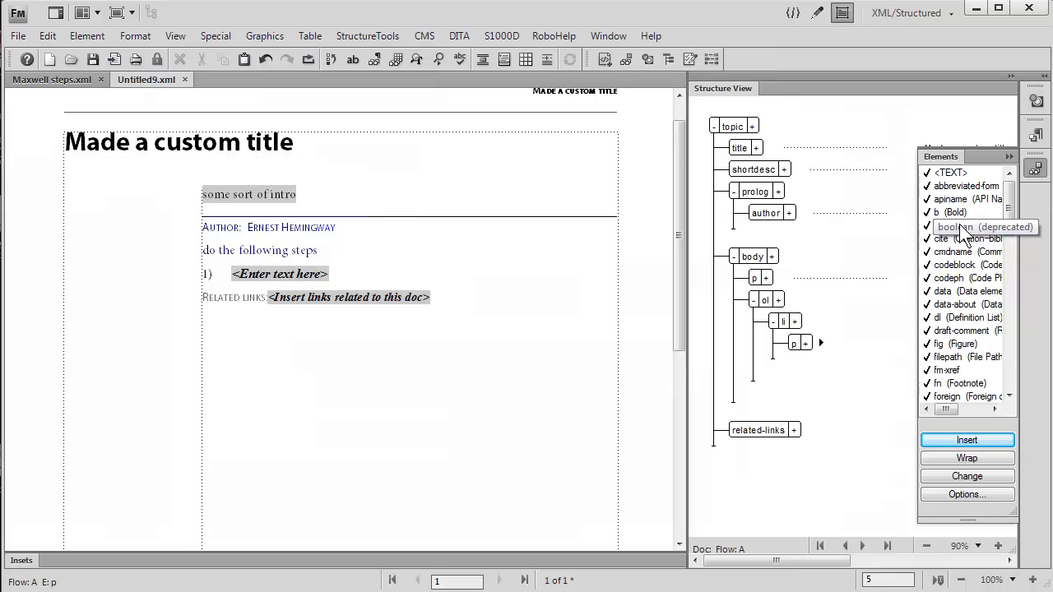
text(step one)
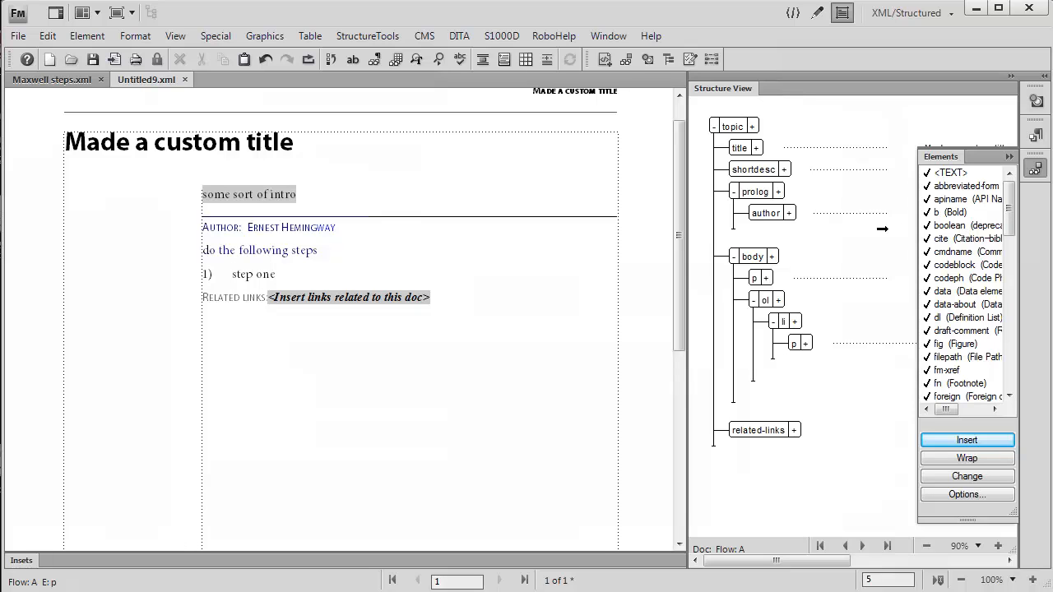
Add a second list item (li) at the end of the ordered list with the text "step two"
click(753, 362)
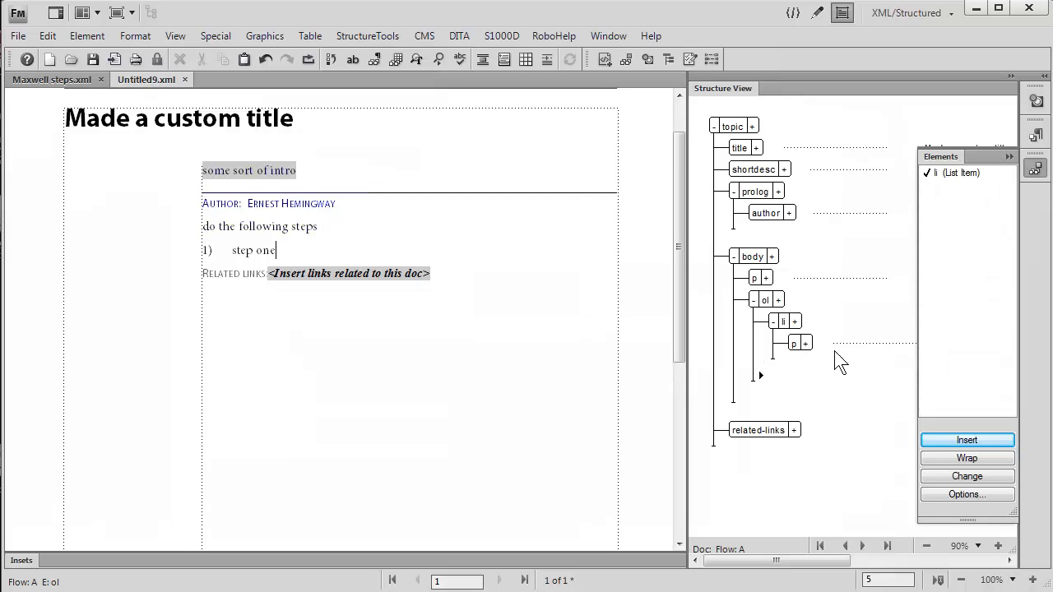
double_click(935, 172)
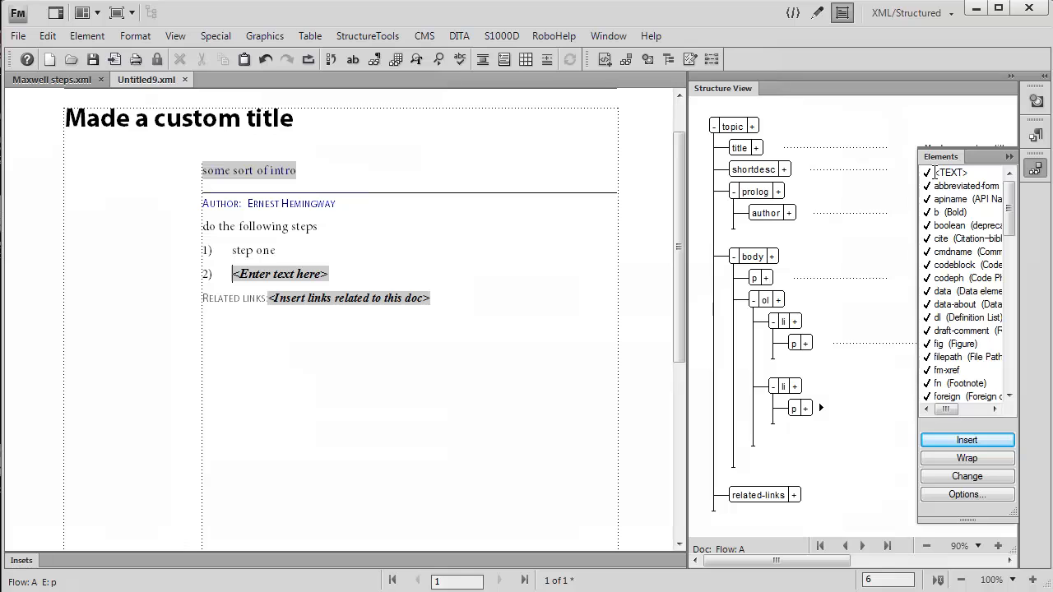
text(step)
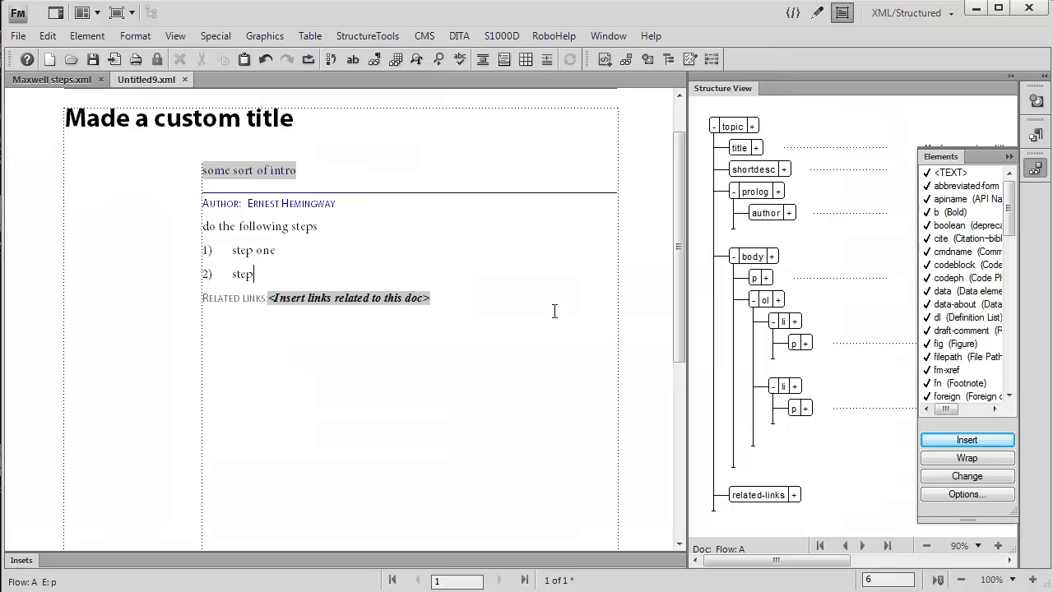
text( two)
Insert a nested ordered list (ol) after the "step two" paragraph, inside its list item, and enter "step a" as its first item
click(763, 434)
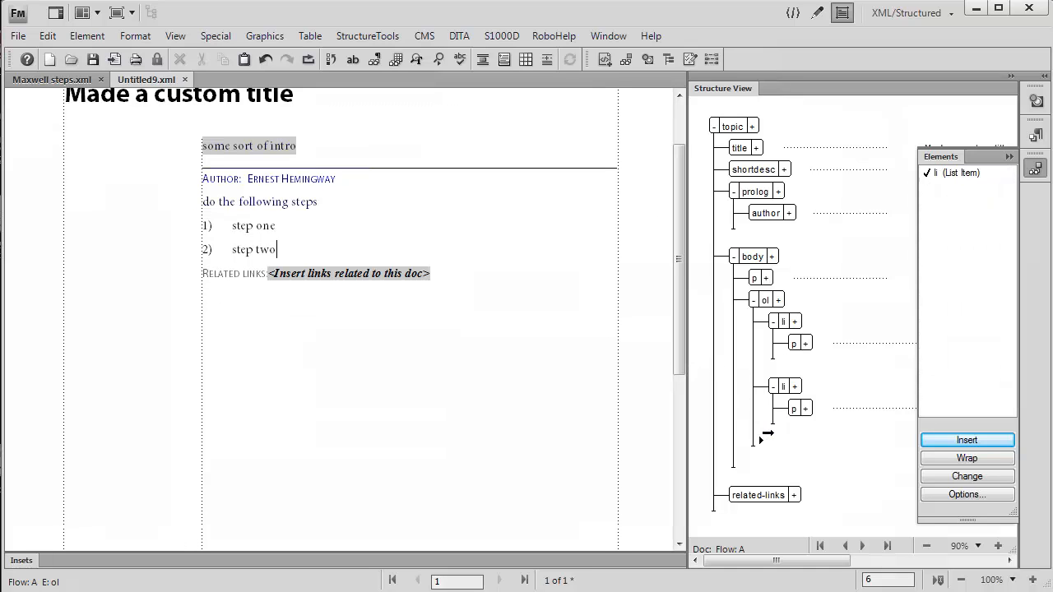
click(775, 387)
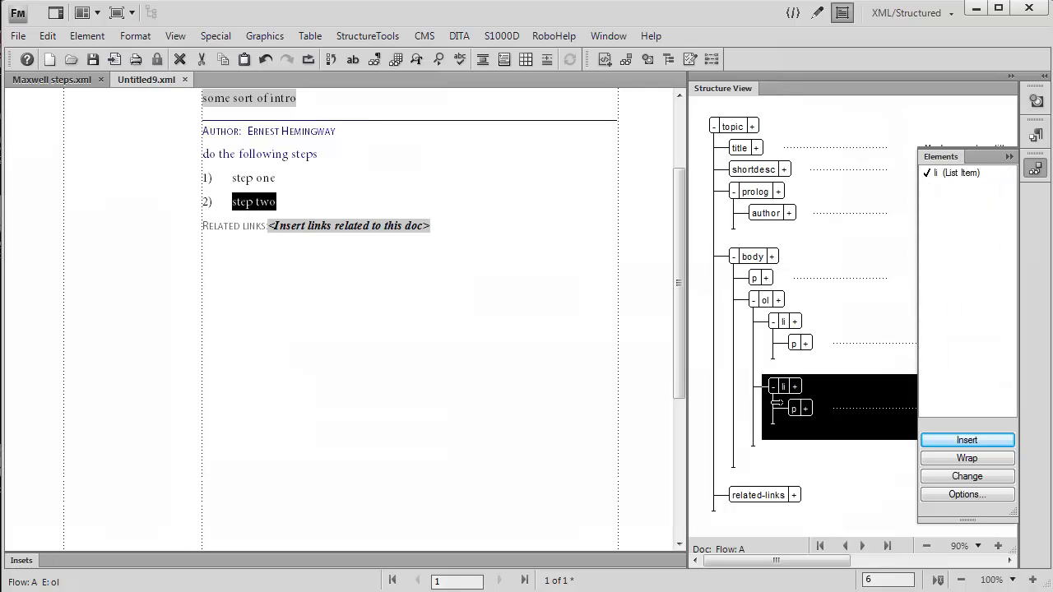
click(814, 418)
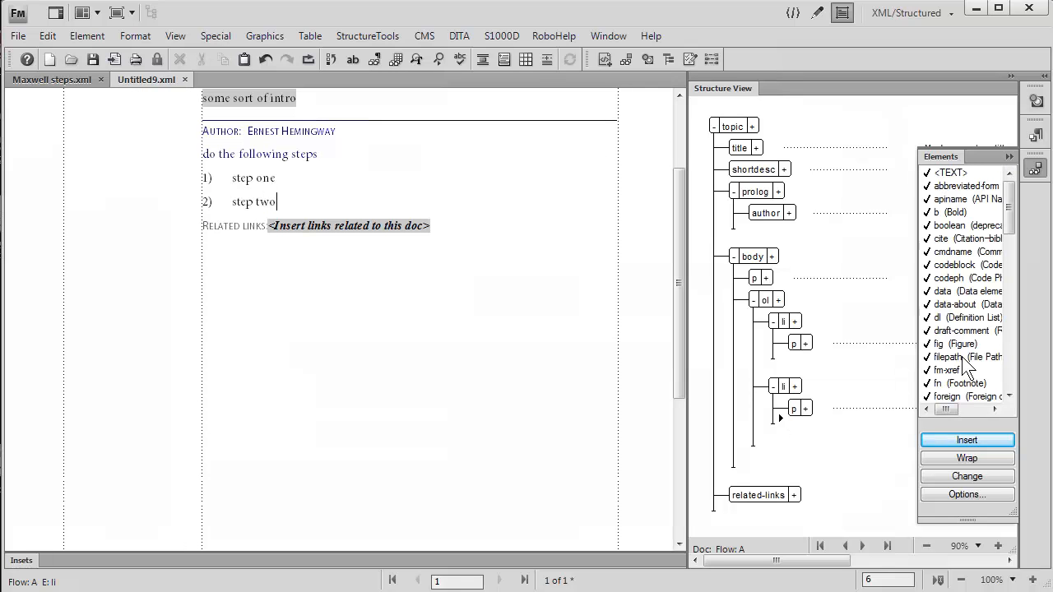
drag(1011, 218, 1006, 307)
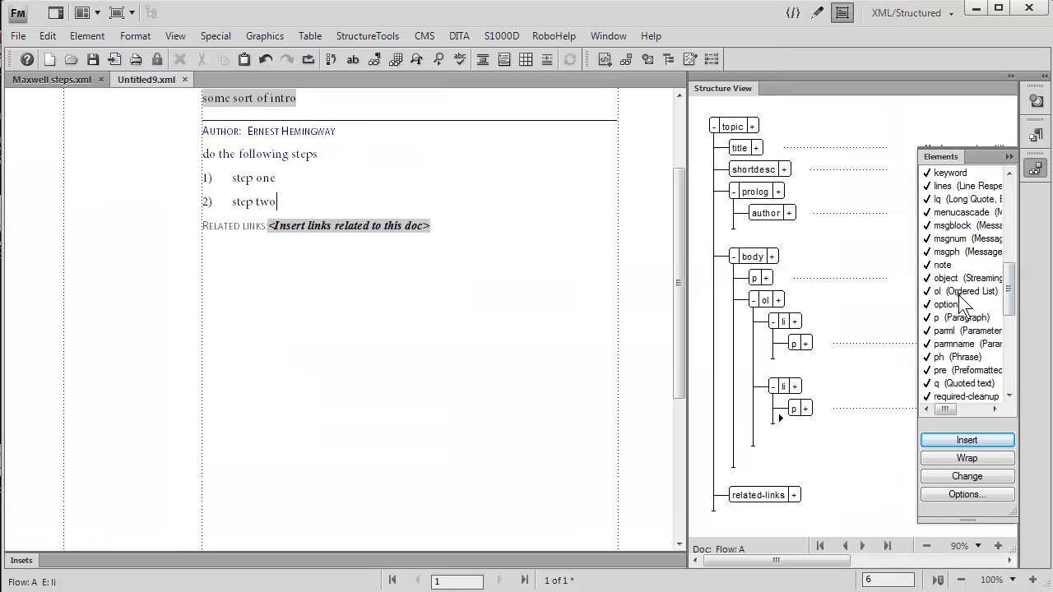
double_click(959, 292)
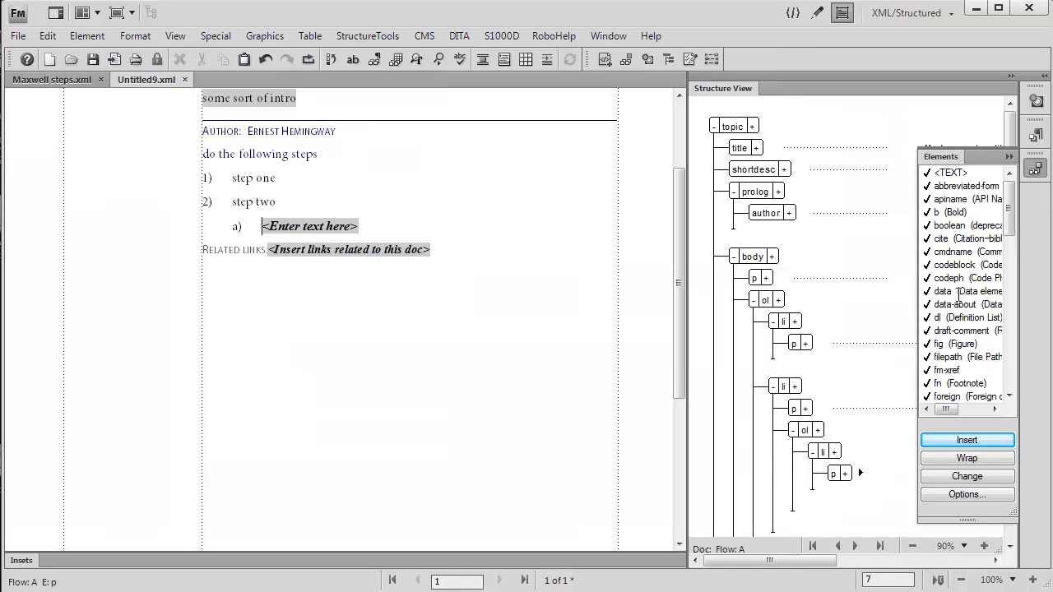
text(s)
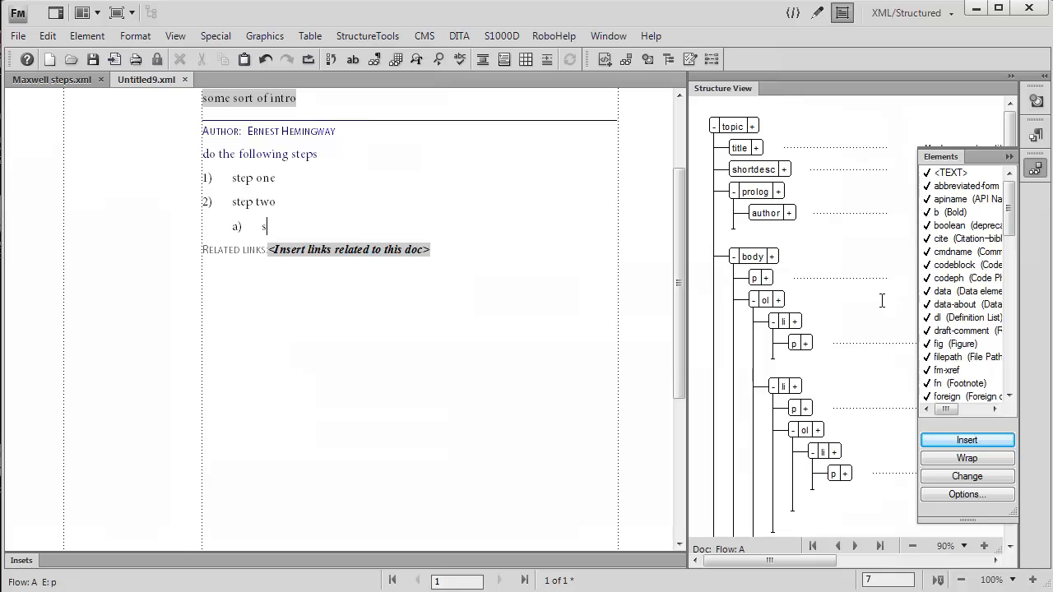
text(tep a)
Add a second list item (li) at the end of the nested ordered list with the text "step b"
click(796, 492)
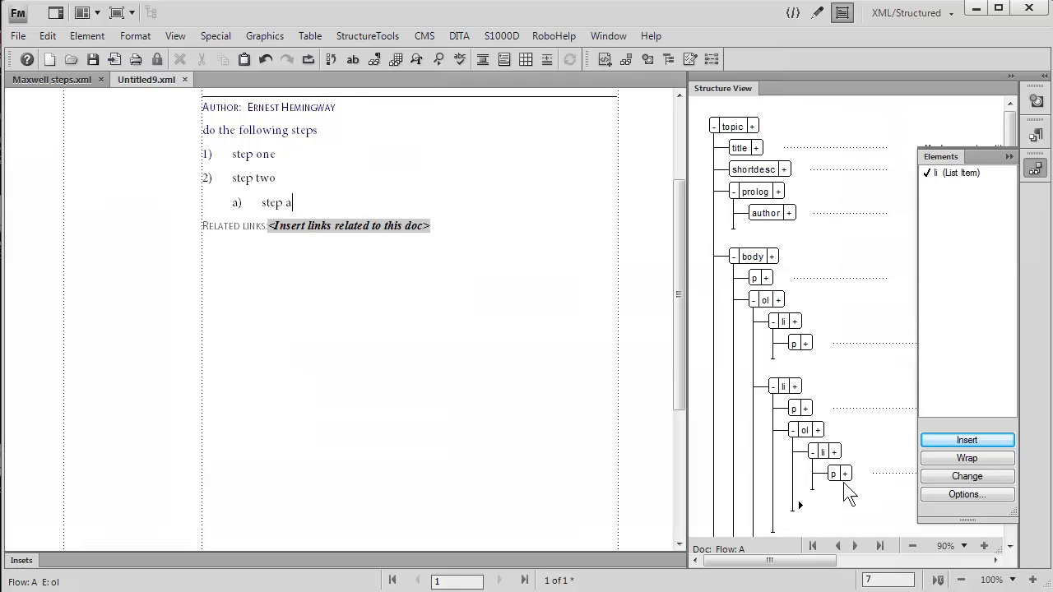
double_click(943, 176)
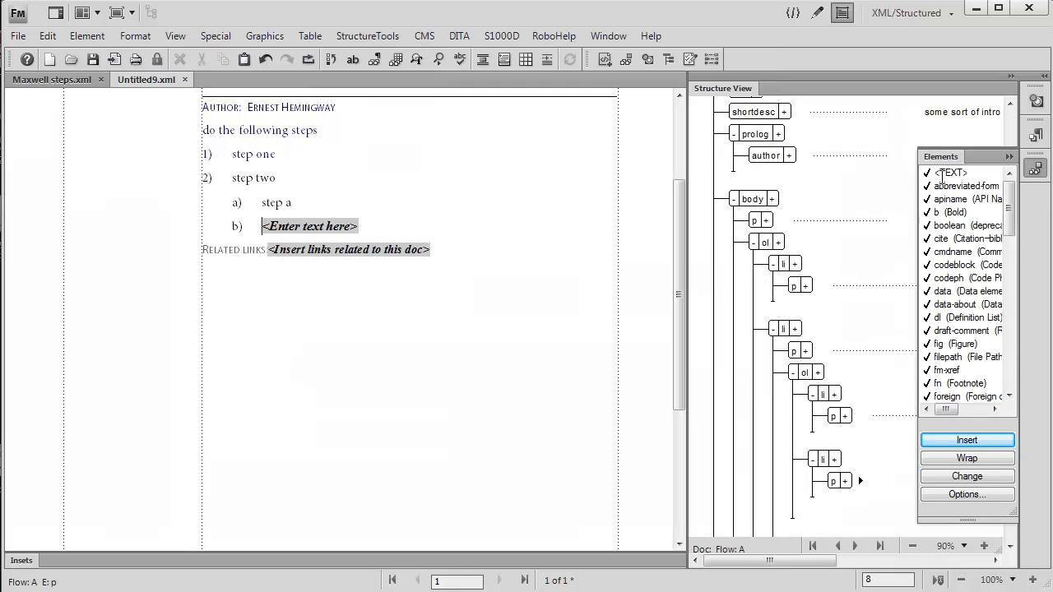
text(step b)
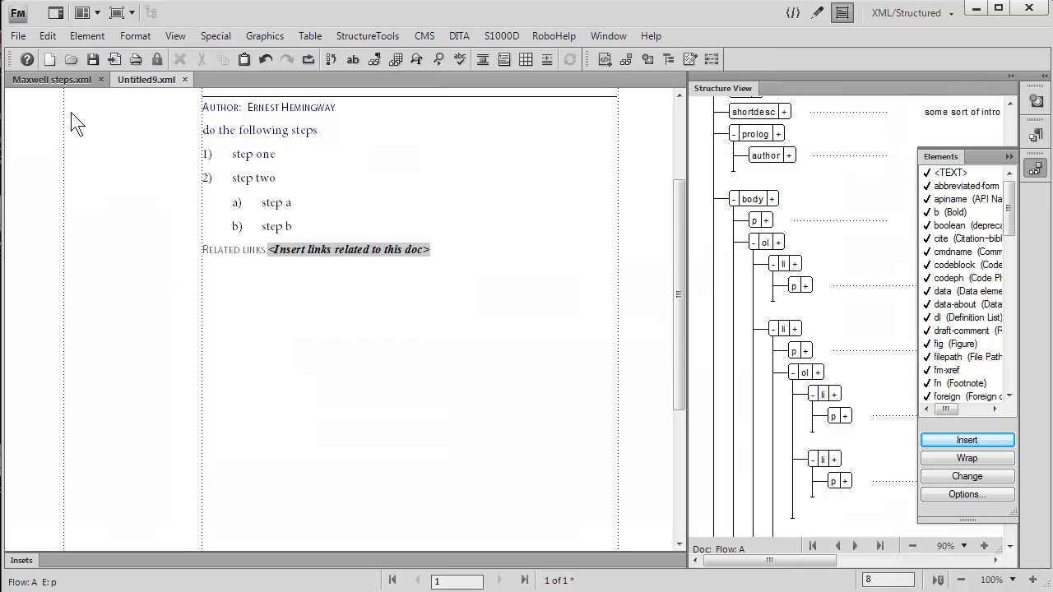
Switch to the other open document, titled "A new topic", and collapse the Elements catalog to reveal its full structure
click(71, 83)
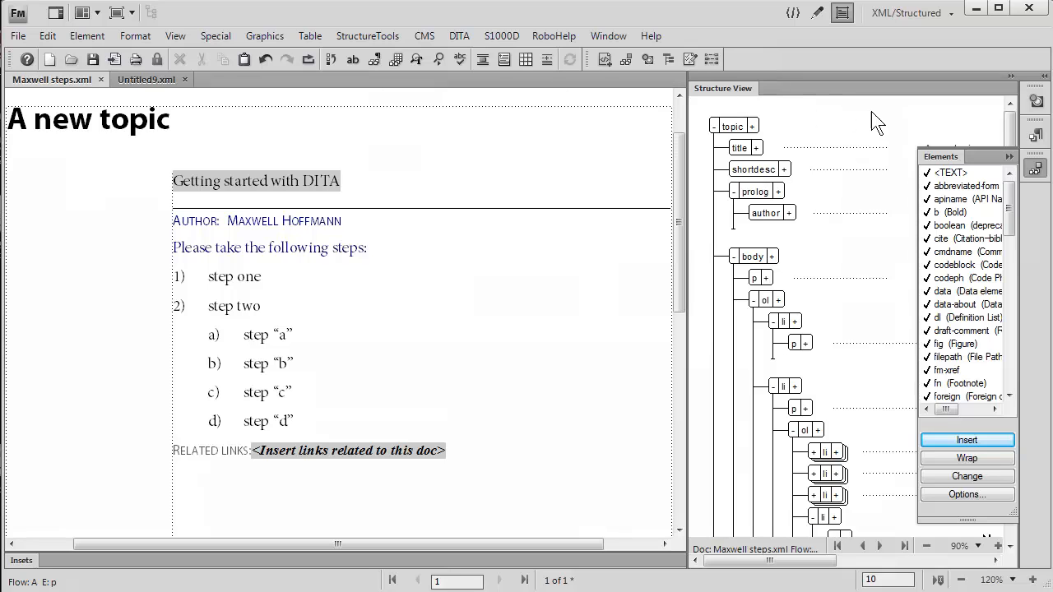
click(1007, 158)
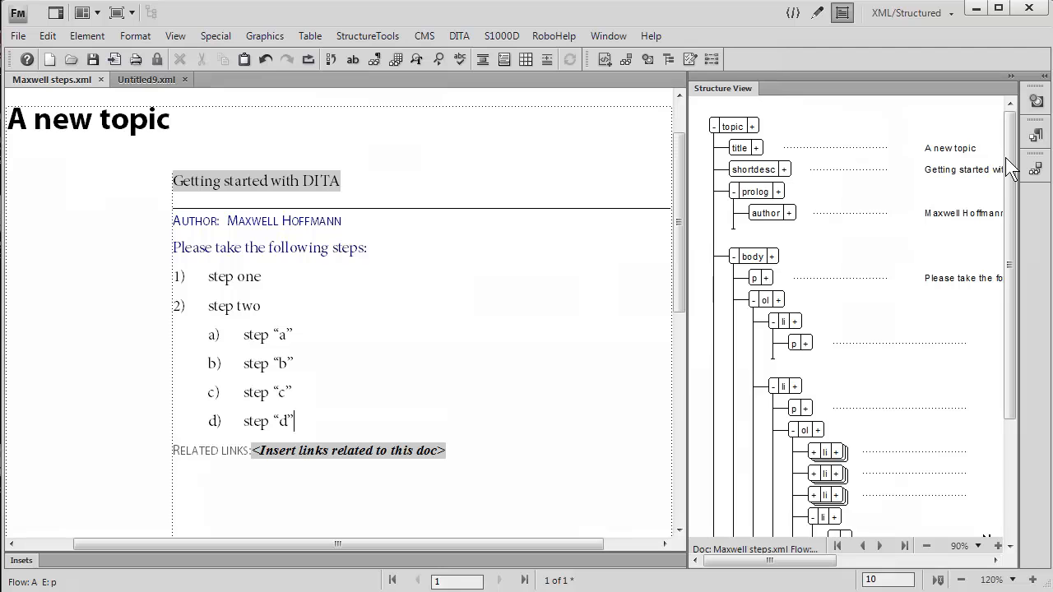
drag(1011, 402, 1010, 473)
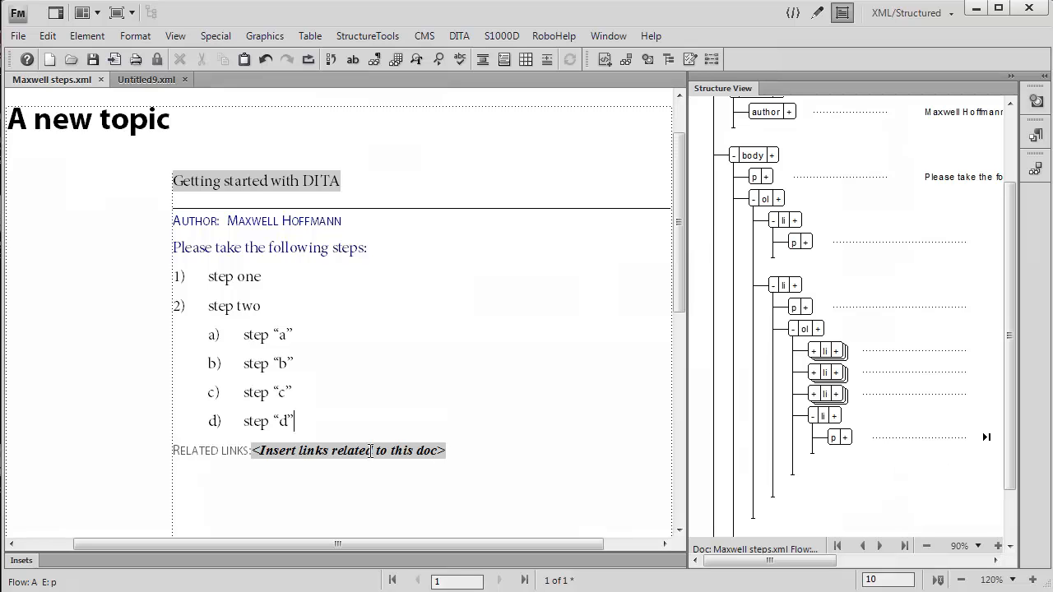
Move the step "d" list item out of the nested list into the outer ordered list, between "step one" and "step two"
double_click(264, 417)
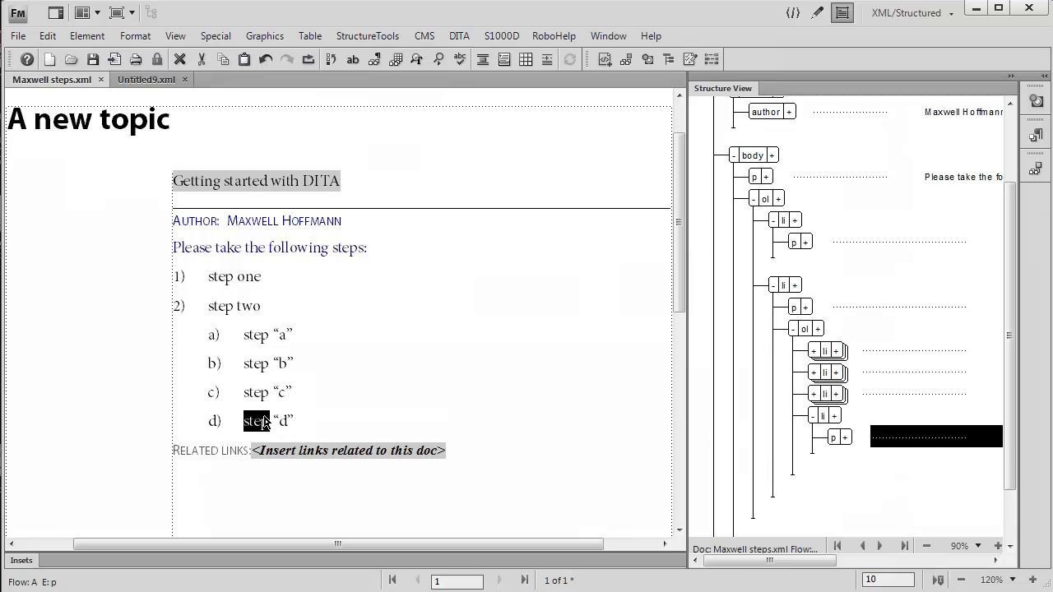
click(821, 417)
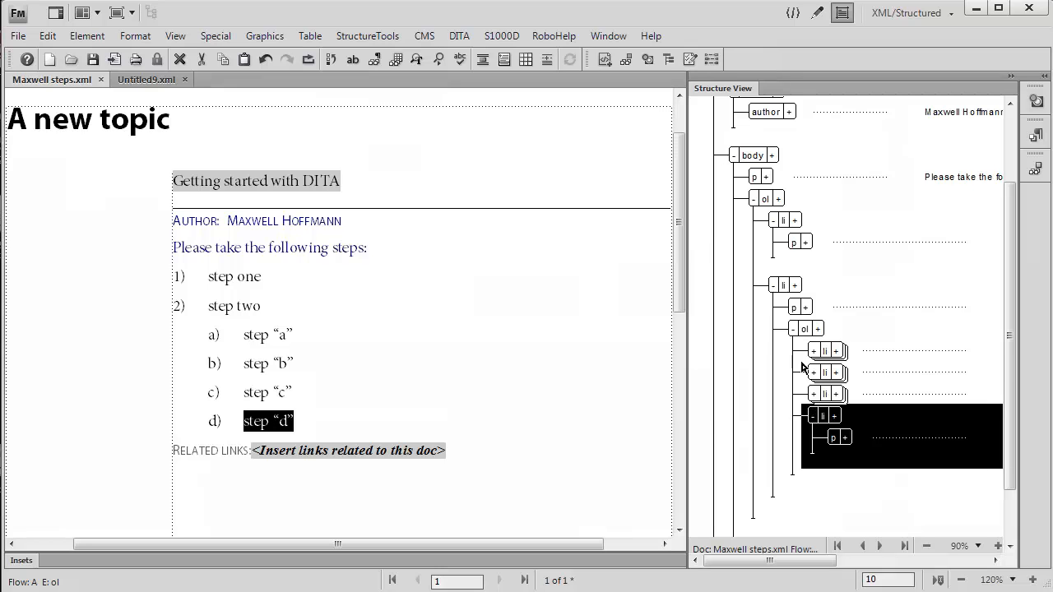
click(803, 329)
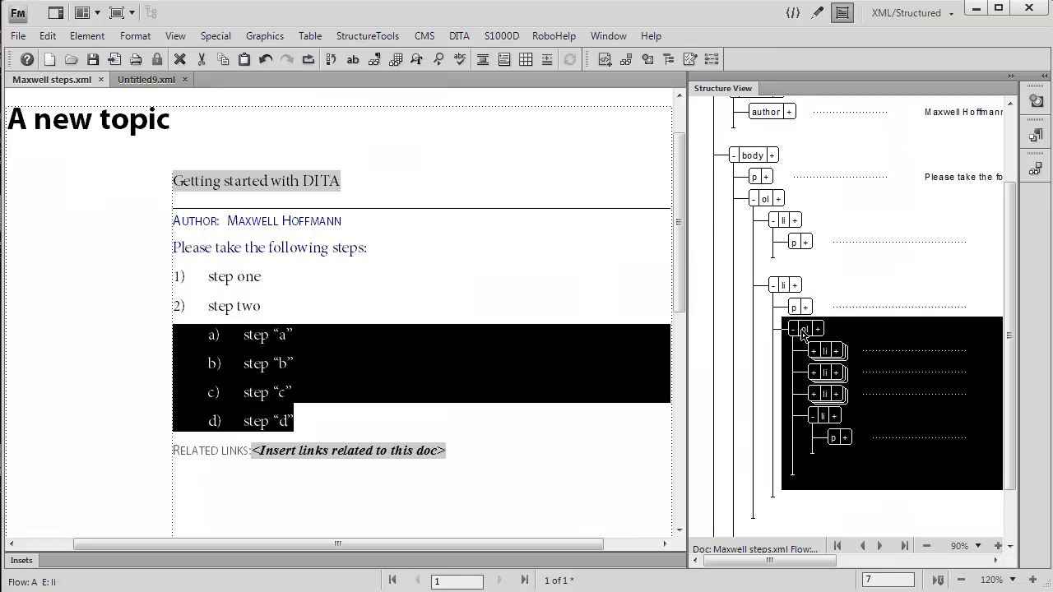
click(783, 220)
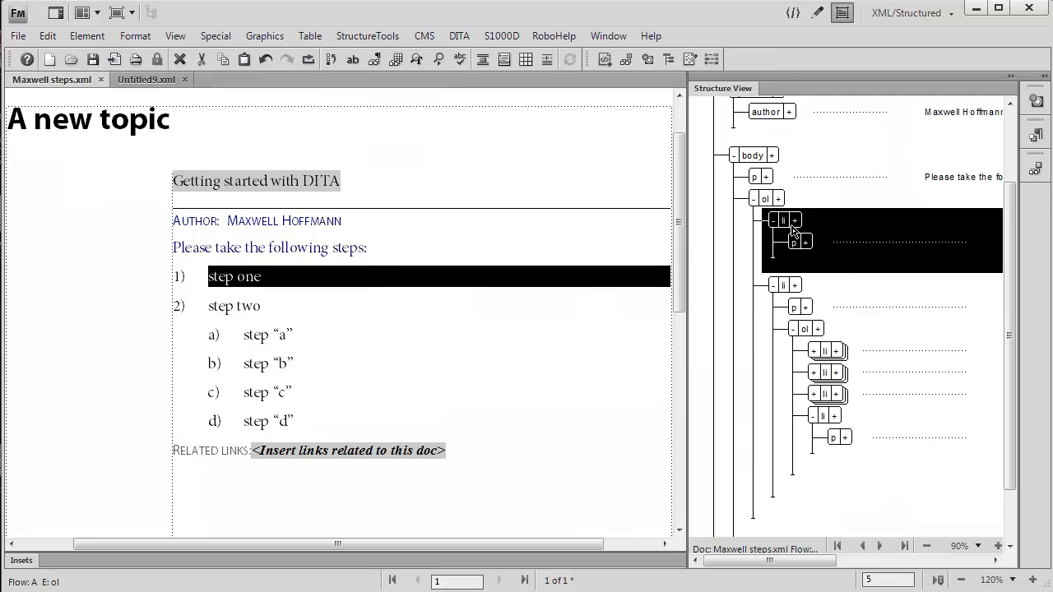
click(823, 417)
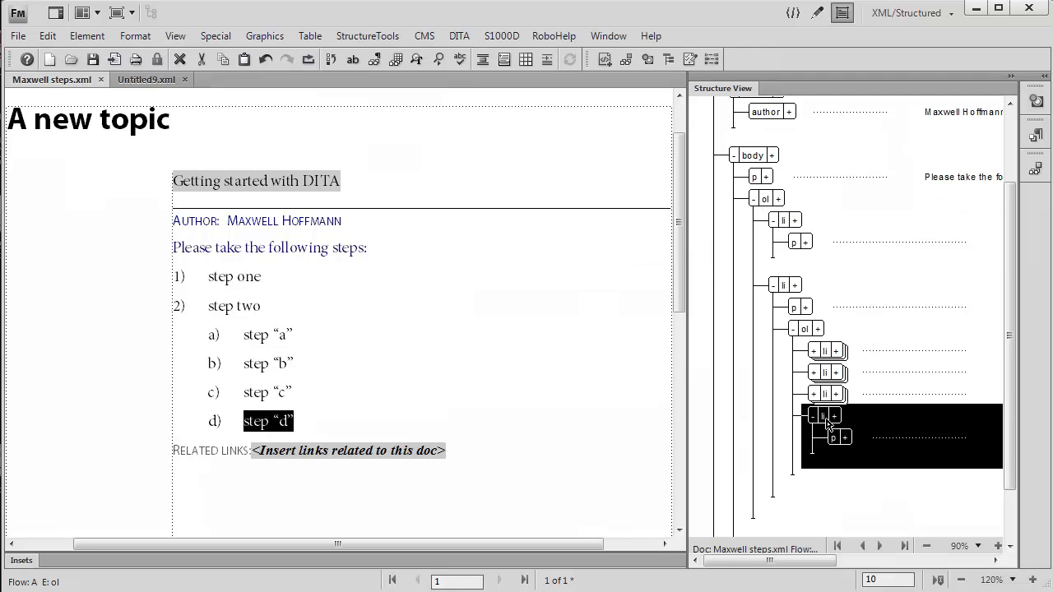
drag(826, 424, 836, 266)
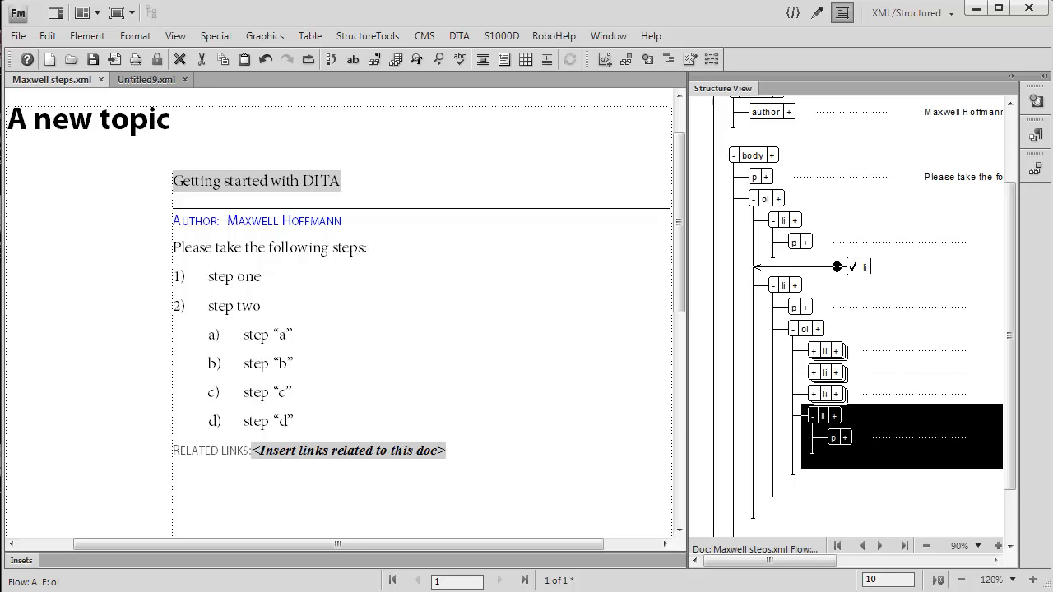
drag(837, 267, 838, 272)
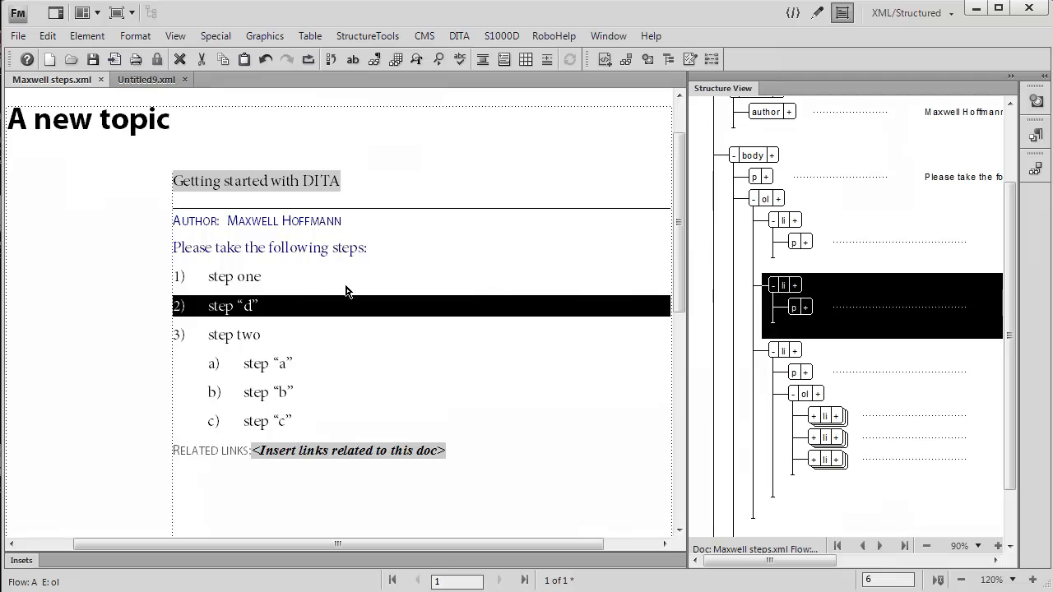
click(304, 310)
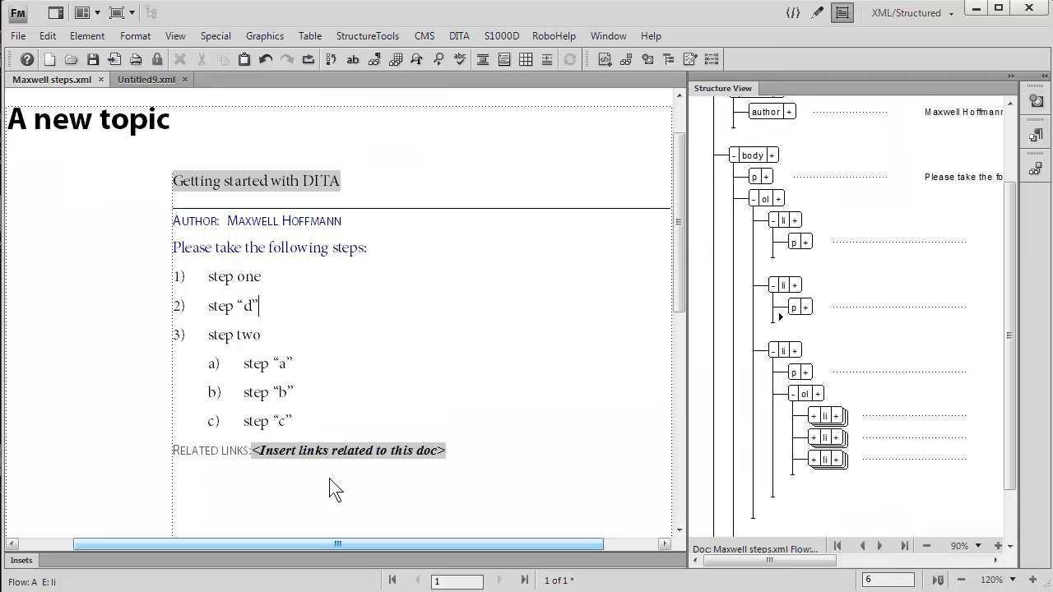
drag(331, 545, 325, 546)
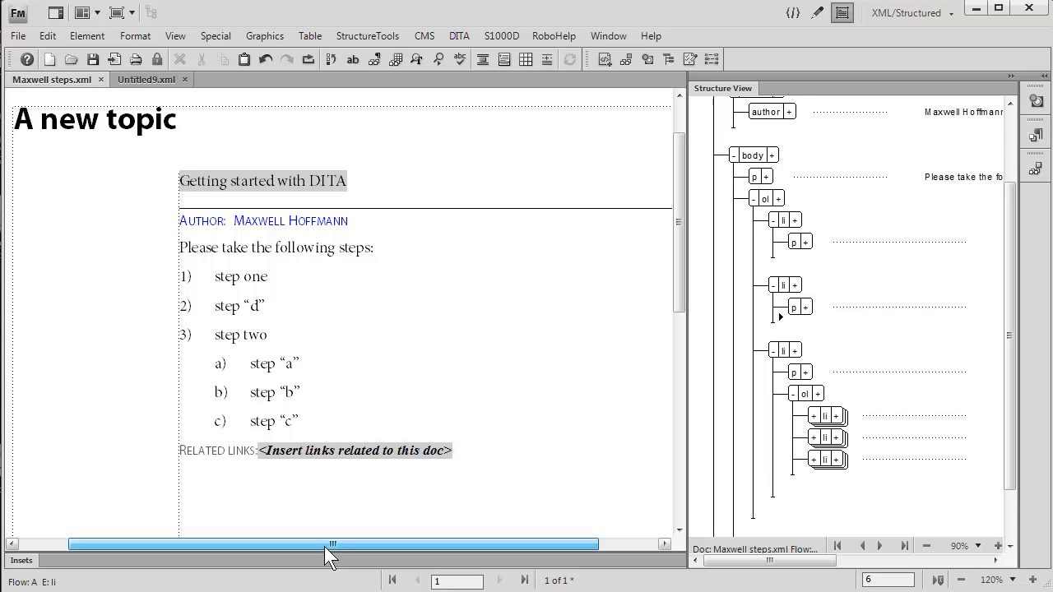
drag(324, 546, 316, 549)
drag(20, 282, 311, 322)
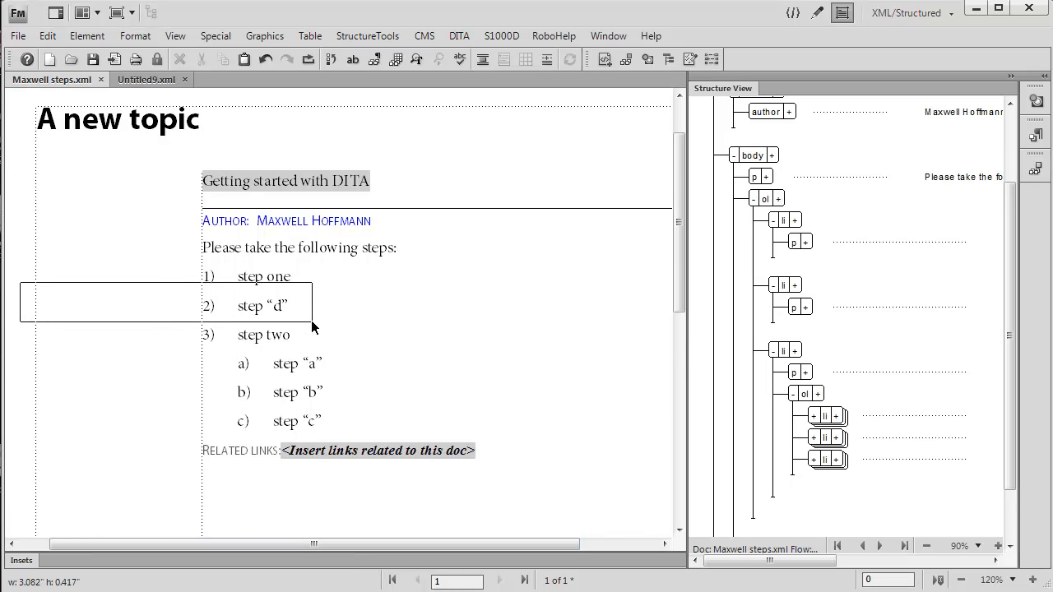
drag(23, 398, 336, 438)
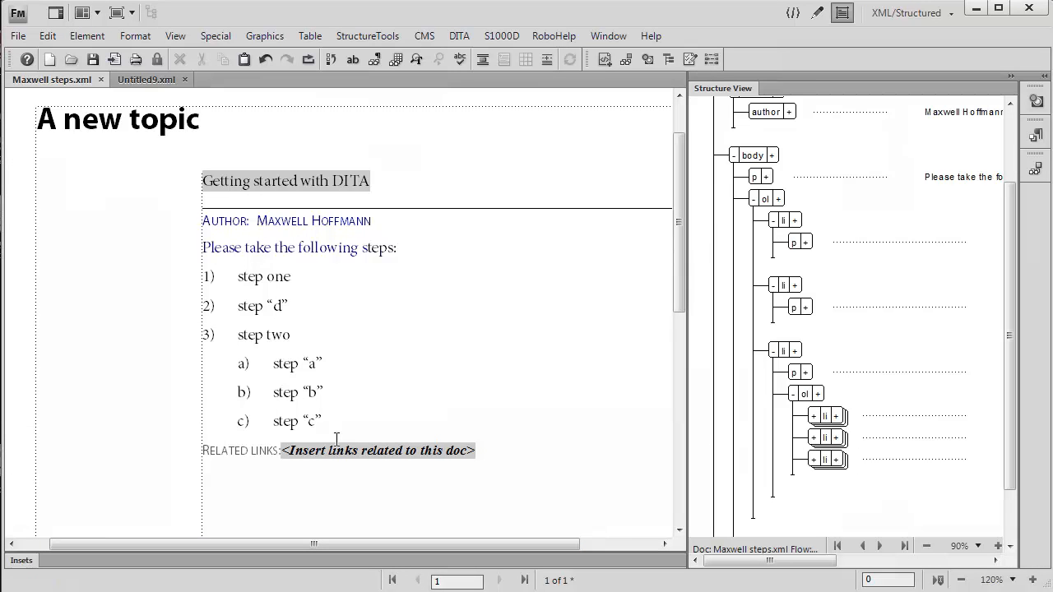